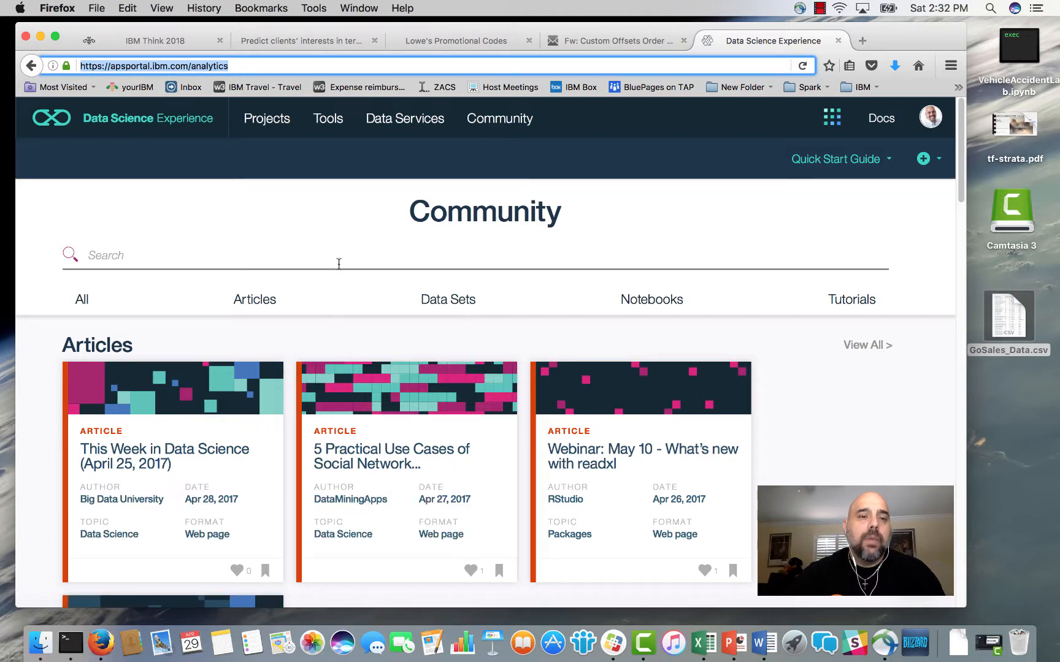
# Open the project "Focus 5 - Machine Learning - Retail" from the list of all projects and look over its contents.
pyautogui.moveTo(266, 118)
pyautogui.click(291, 159)
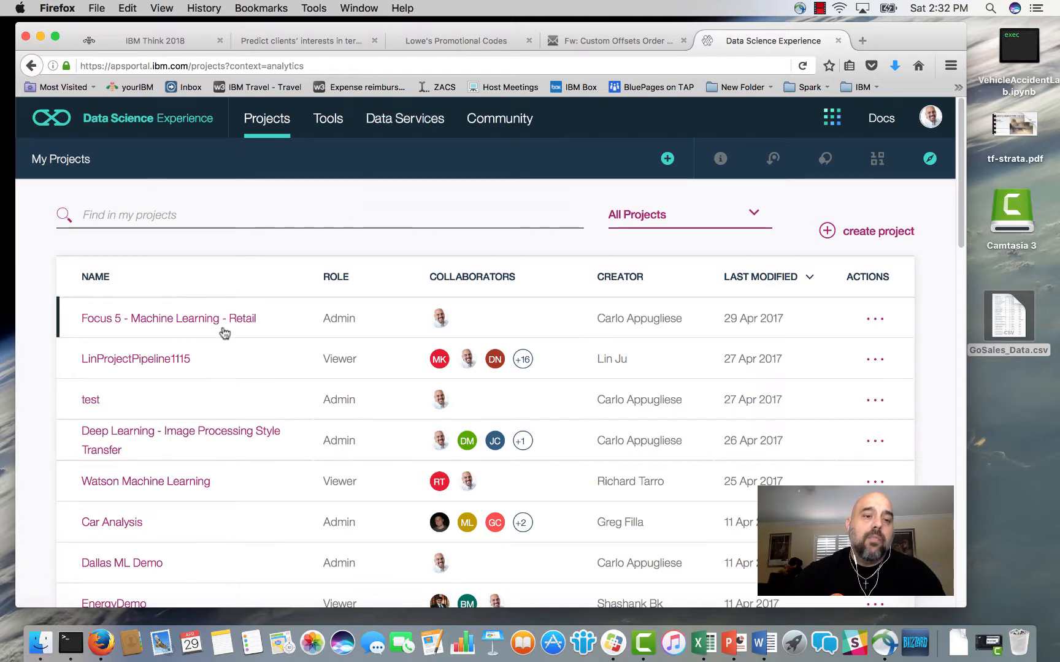
pyautogui.click(155, 325)
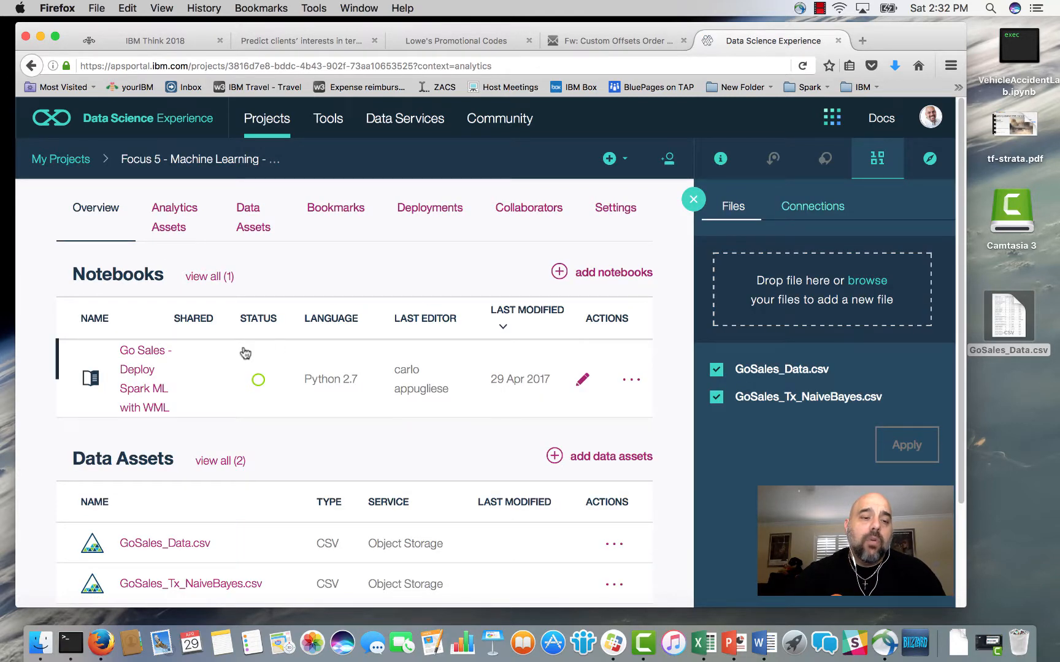
pyautogui.scroll(-3, 347, 331)
pyautogui.scroll(3, 351, 331)
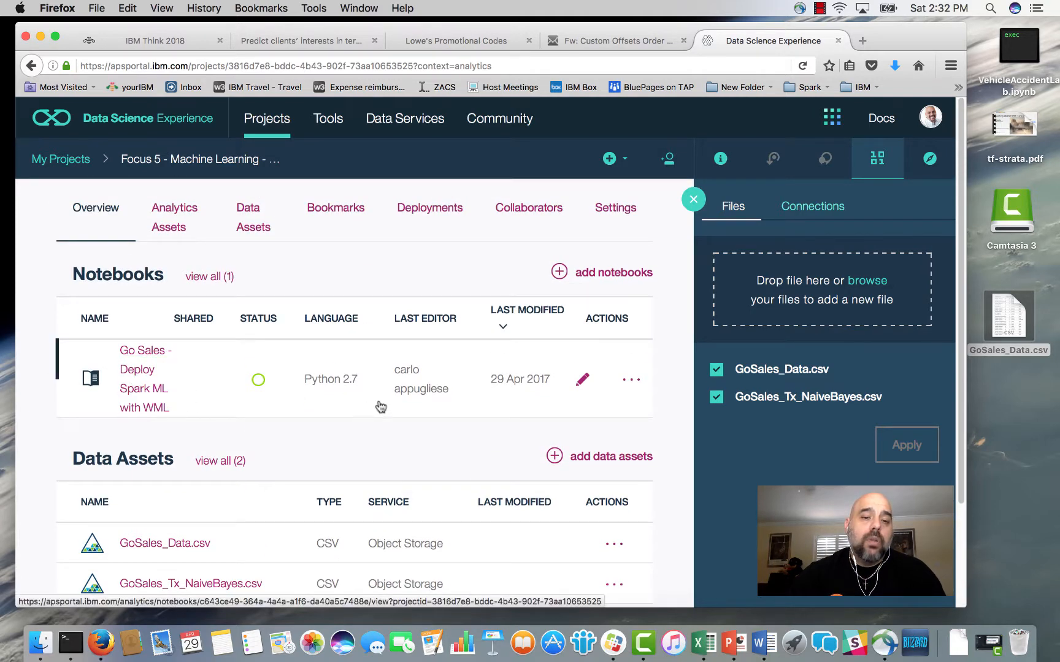
# Examine the notebooks, models and flows among the project's analytics assets.
pyautogui.click(170, 229)
pyautogui.scroll(-3, 284, 291)
pyautogui.scroll(-4, 284, 291)
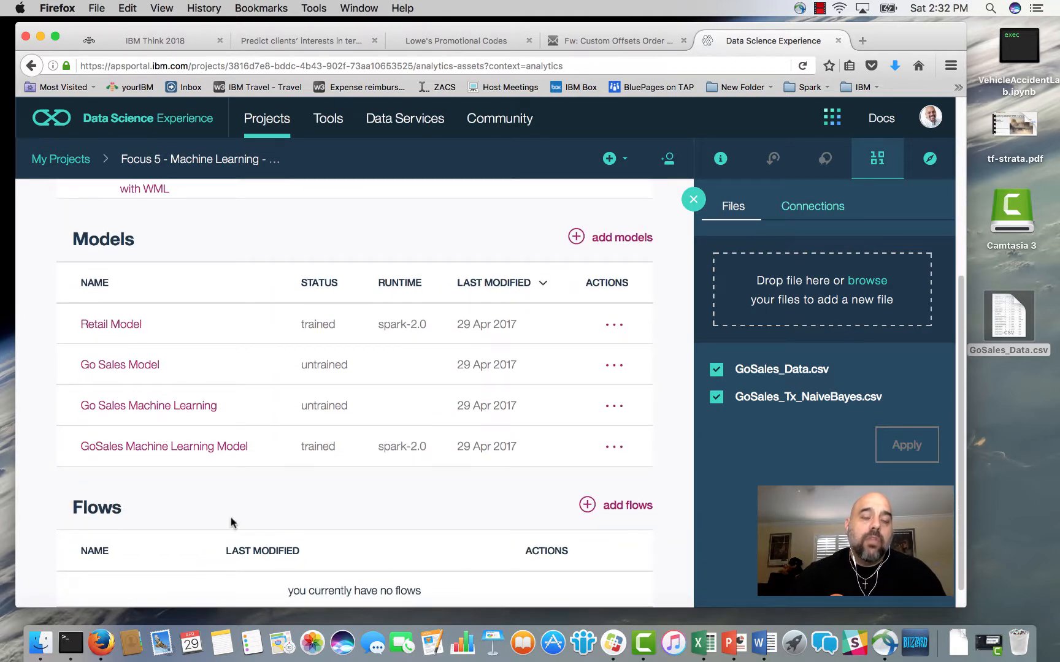
pyautogui.scroll(3, 242, 520)
pyautogui.scroll(1, 245, 522)
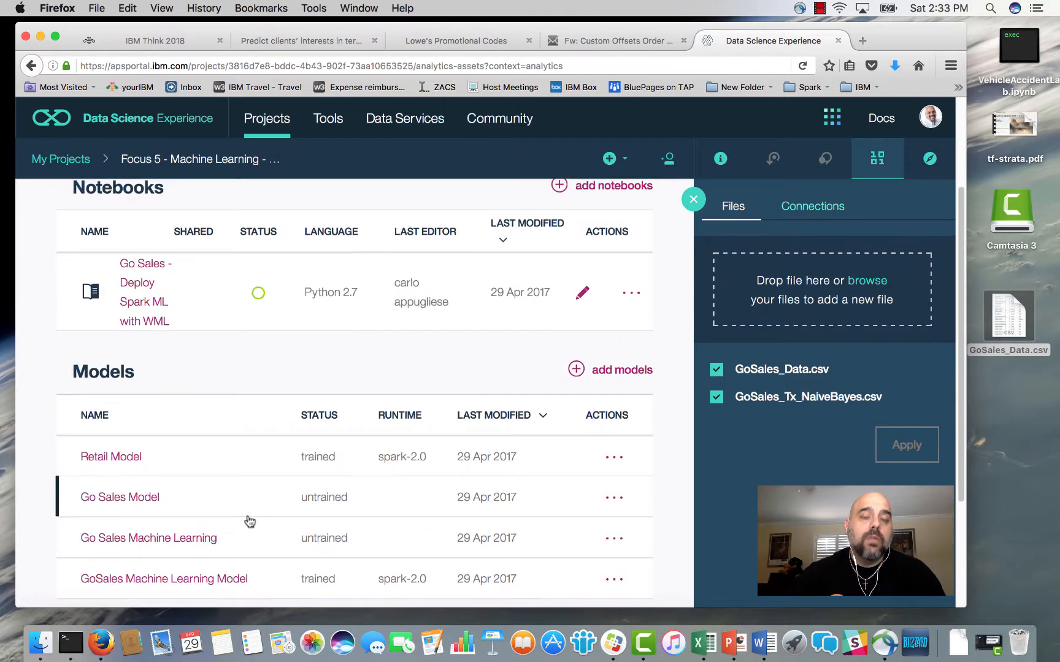
pyautogui.scroll(3, 283, 491)
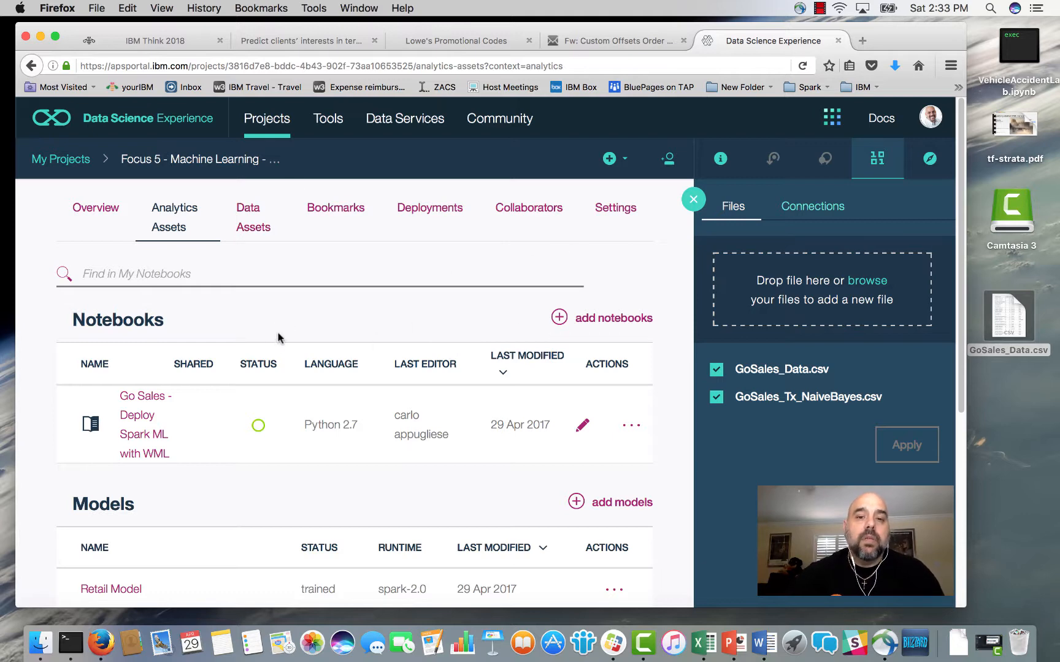
pyautogui.scroll(-3, 279, 338)
pyautogui.scroll(3, 282, 344)
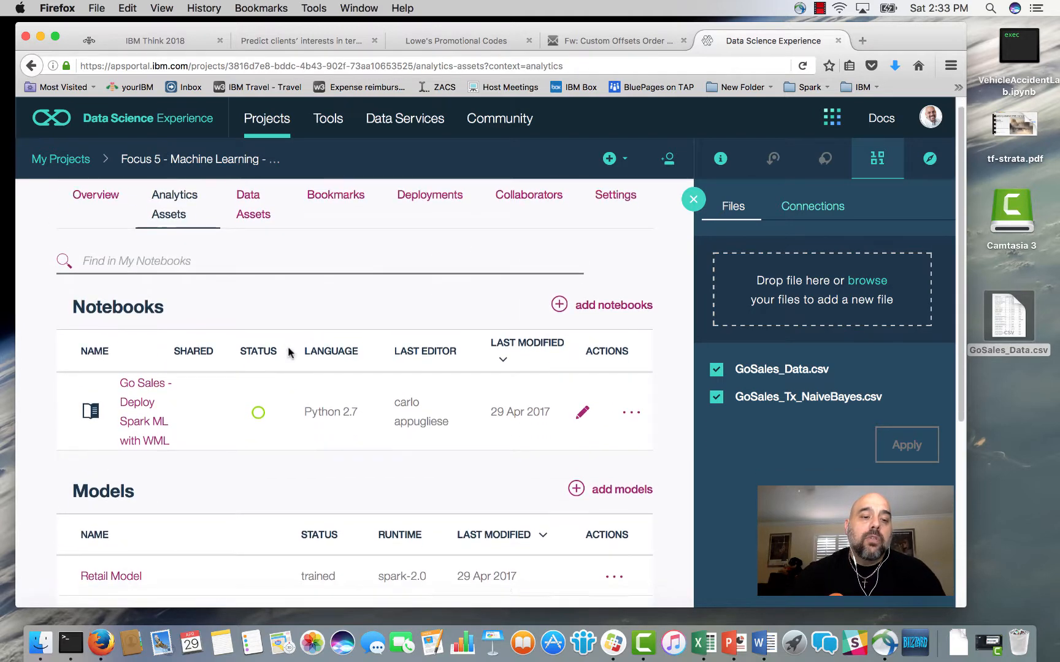
# Create a new model in the project named "Retail Model", using the Manual option for data preparation and model selection.
pyautogui.scroll(-3, 289, 353)
pyautogui.scroll(-1, 288, 353)
pyautogui.click(577, 339)
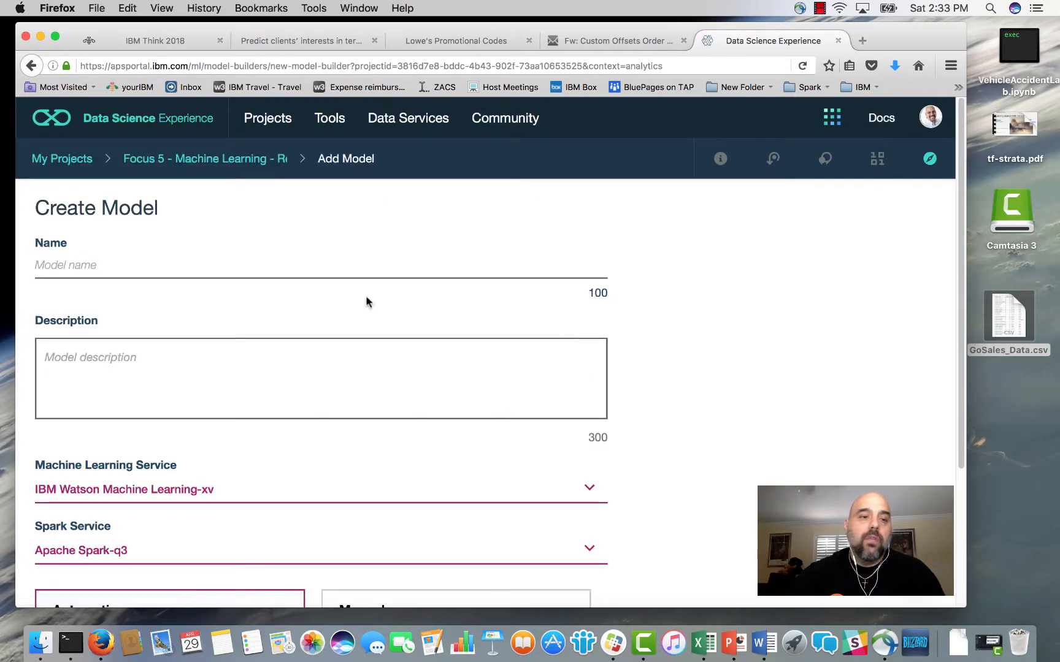
pyautogui.click(312, 273)
pyautogui.write('Re')
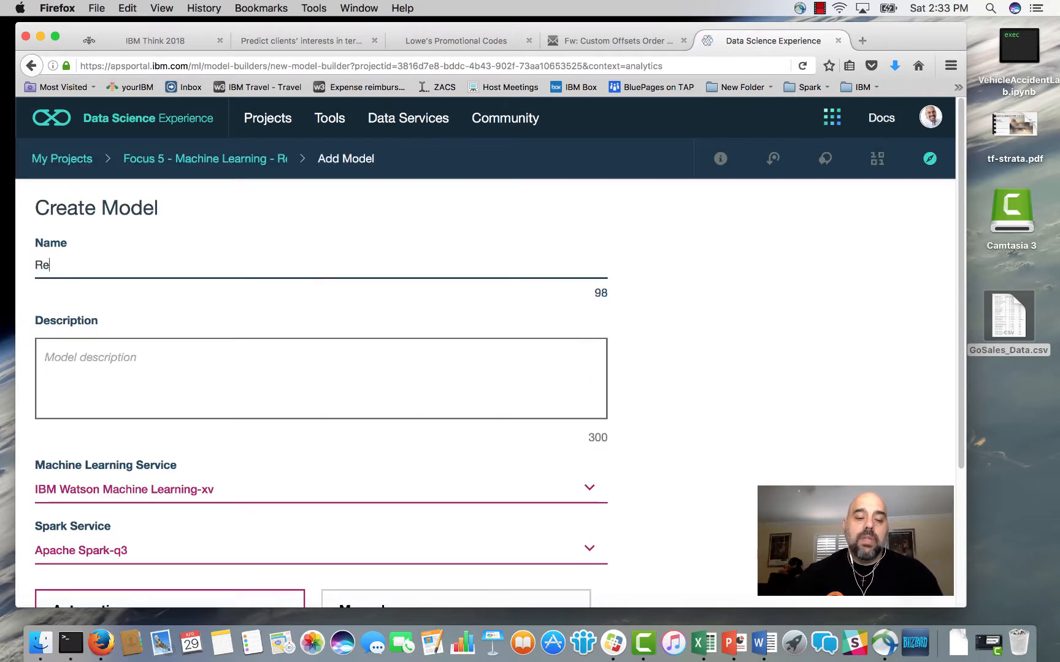
pyautogui.write('tail Model')
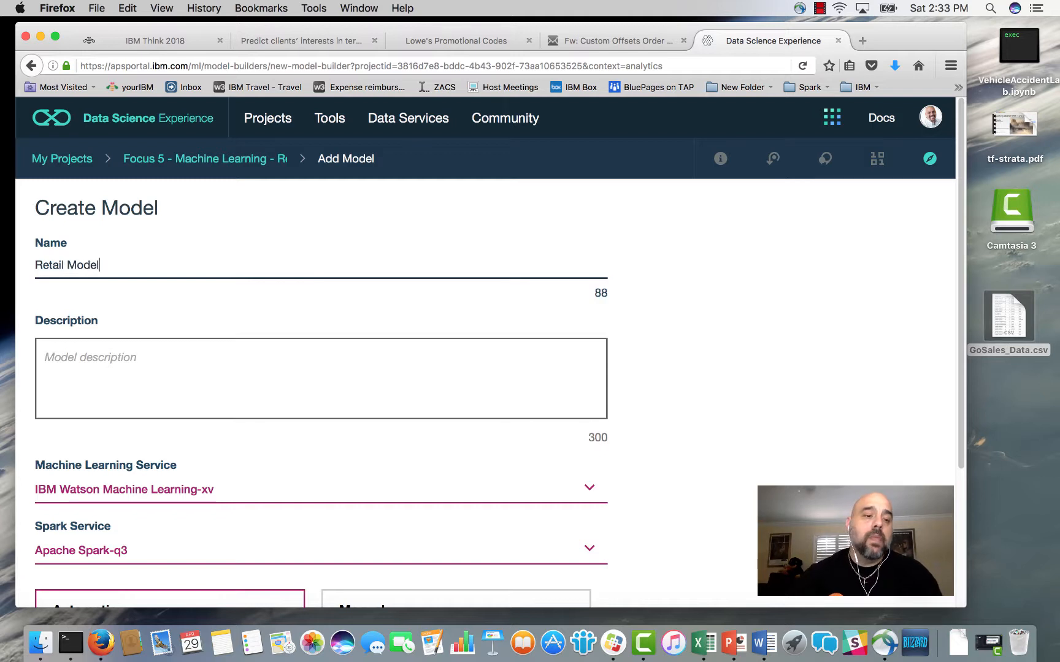
pyautogui.scroll(-3, 136, 330)
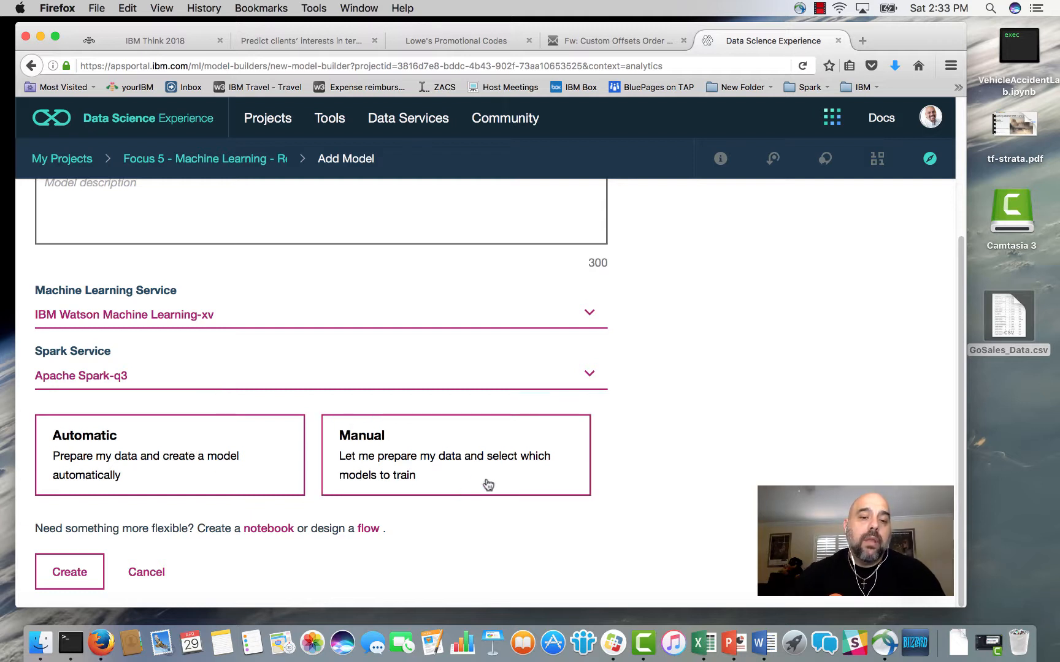
pyautogui.click(469, 471)
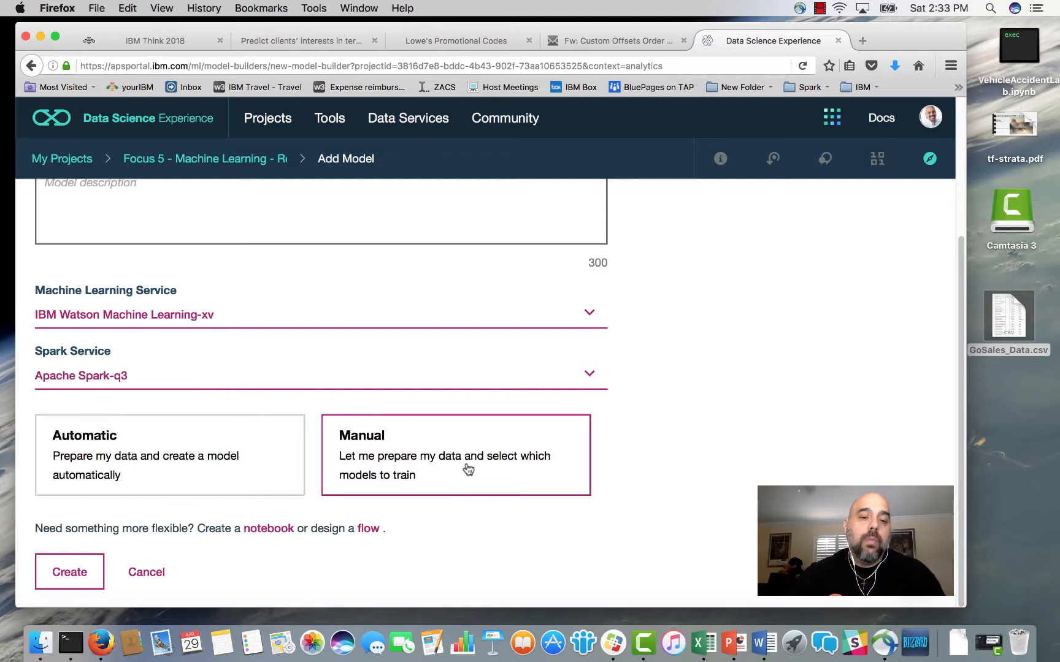
pyautogui.click(96, 561)
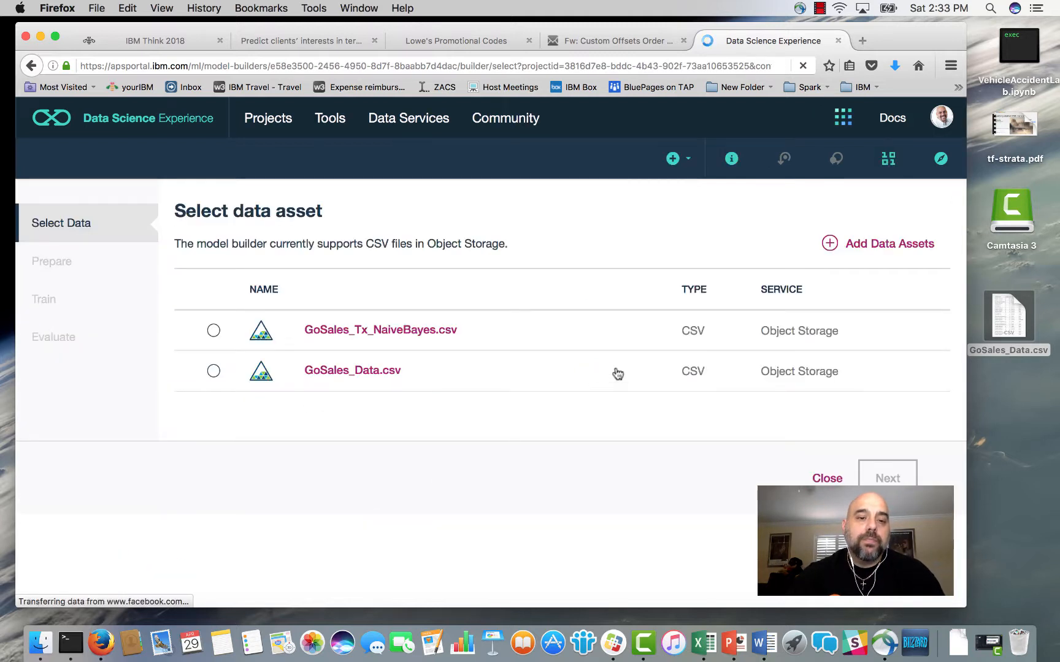
# Select GoSales_Data.csv as the model's data asset and proceed to data preparation.
pyautogui.click(214, 372)
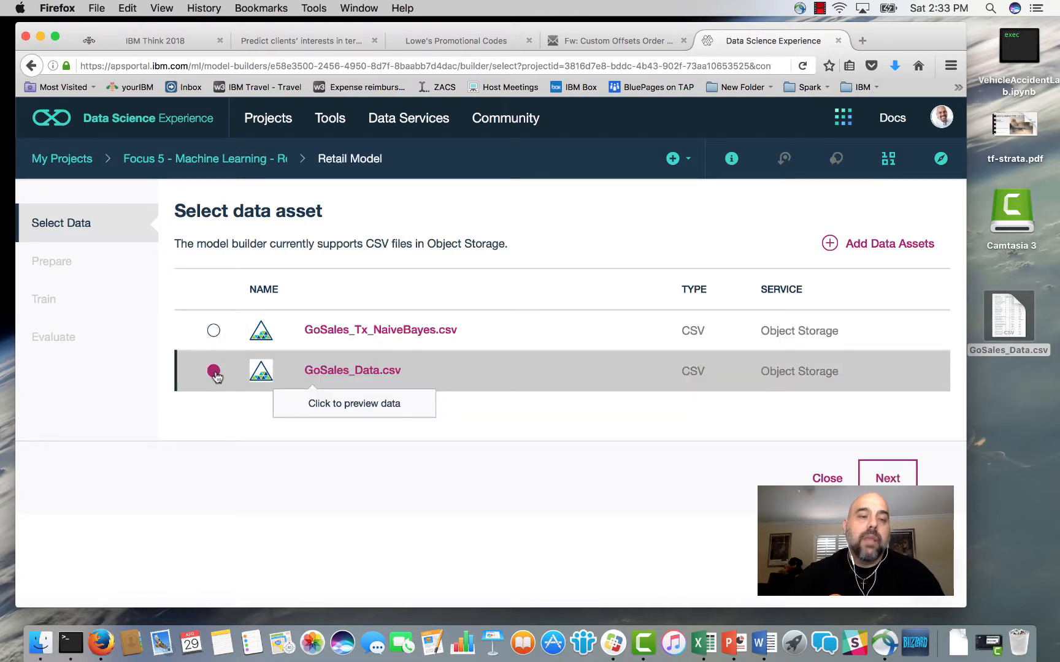
pyautogui.click(869, 469)
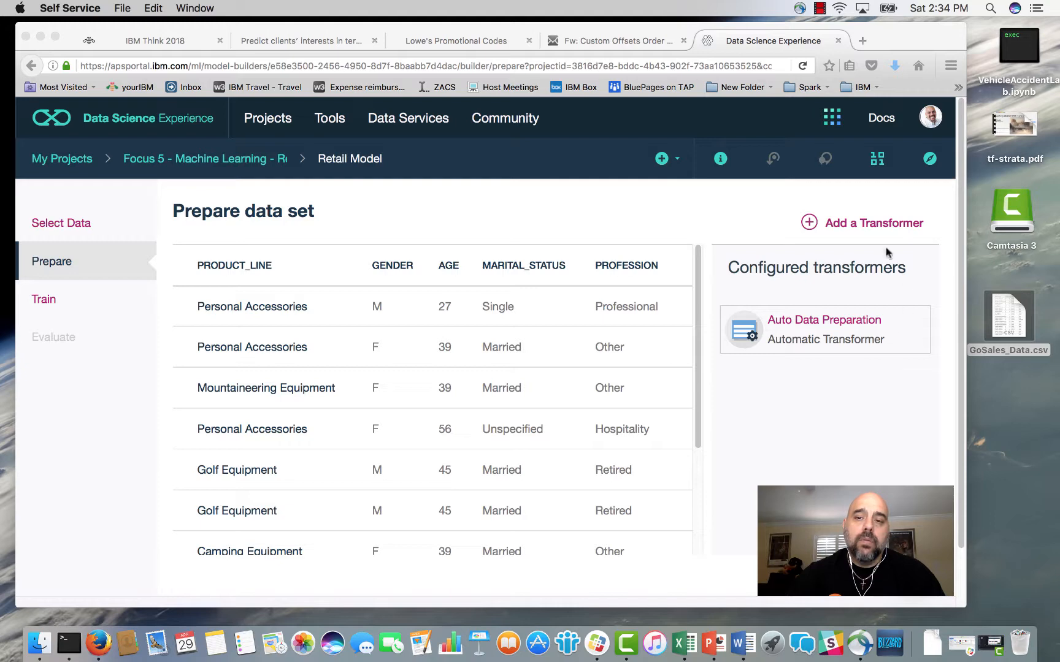
# Browse the transformers available for preparing the data set, and leave the selection without adding one.
pyautogui.click(809, 227)
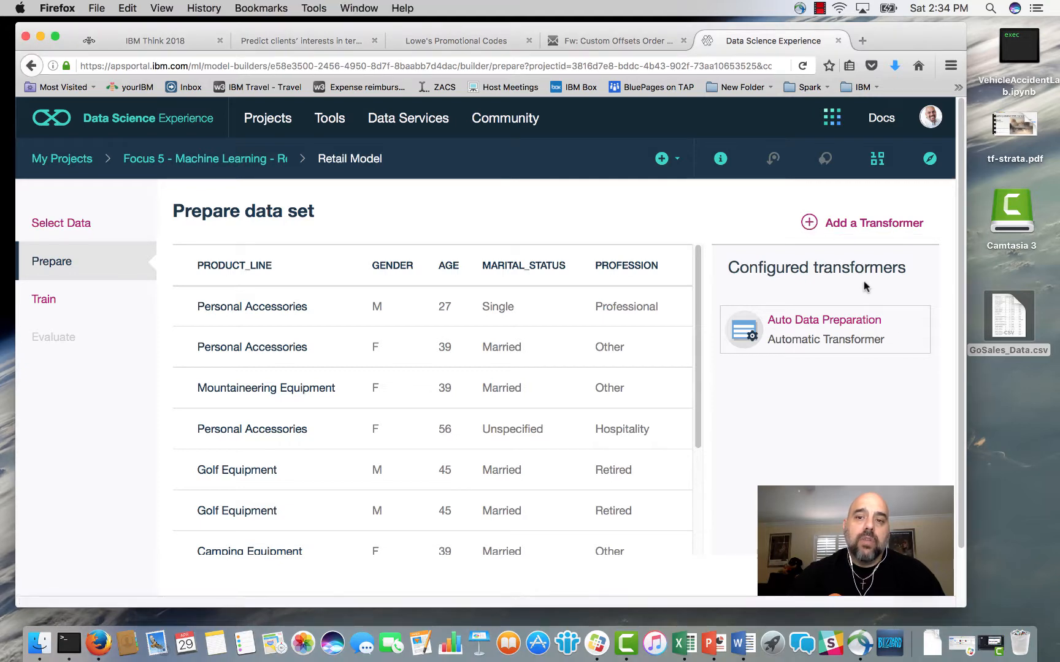
pyautogui.click(839, 223)
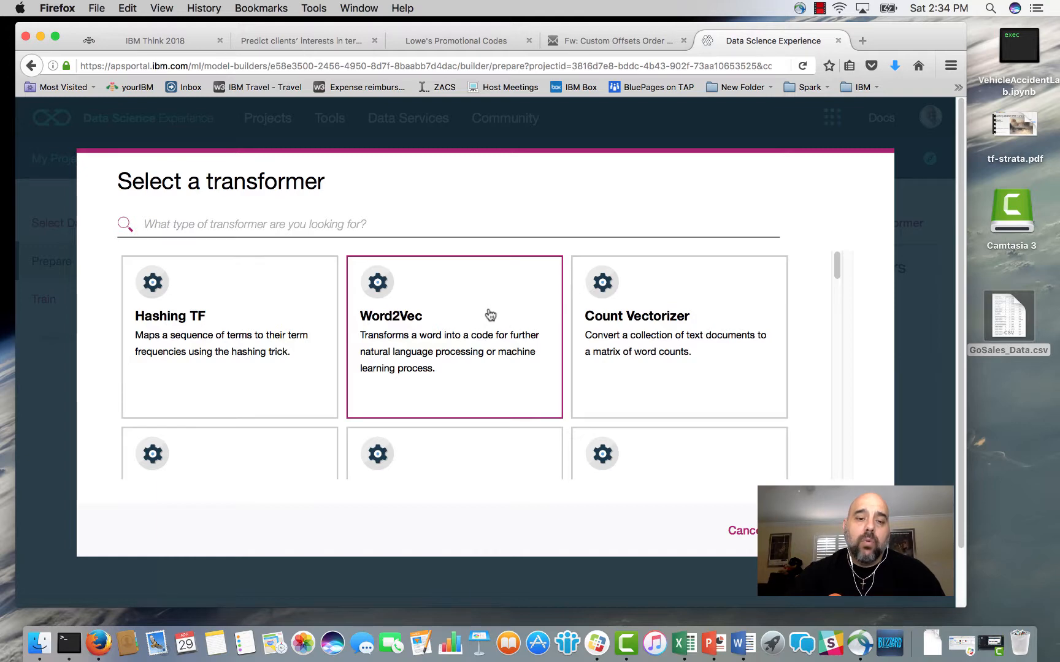
pyautogui.scroll(-15, 490, 315)
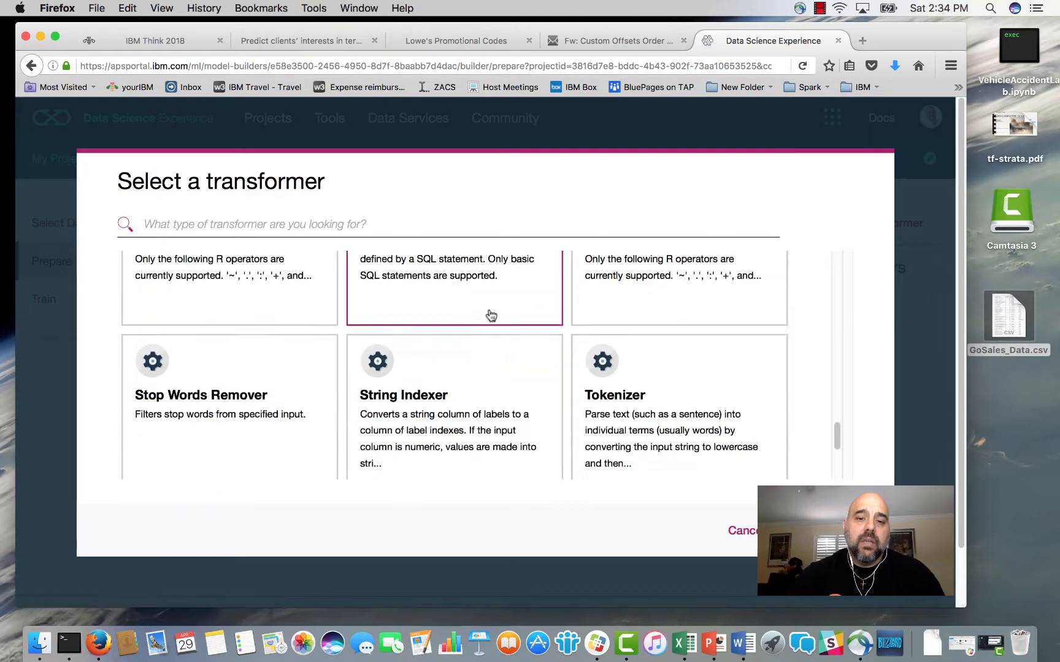
pyautogui.scroll(-5, 491, 315)
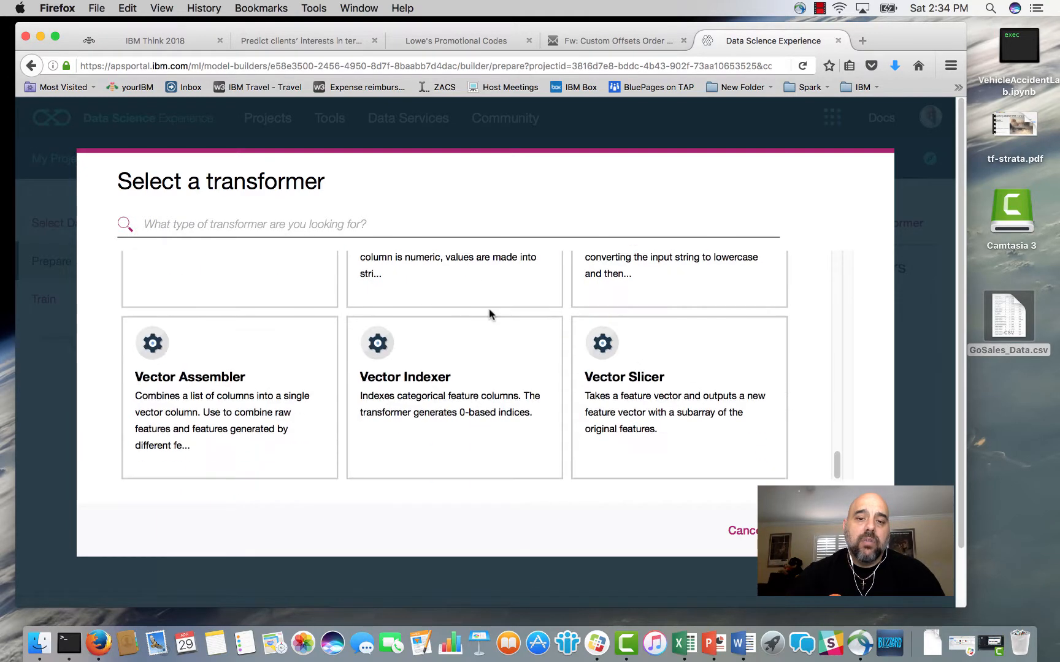
pyautogui.click(734, 531)
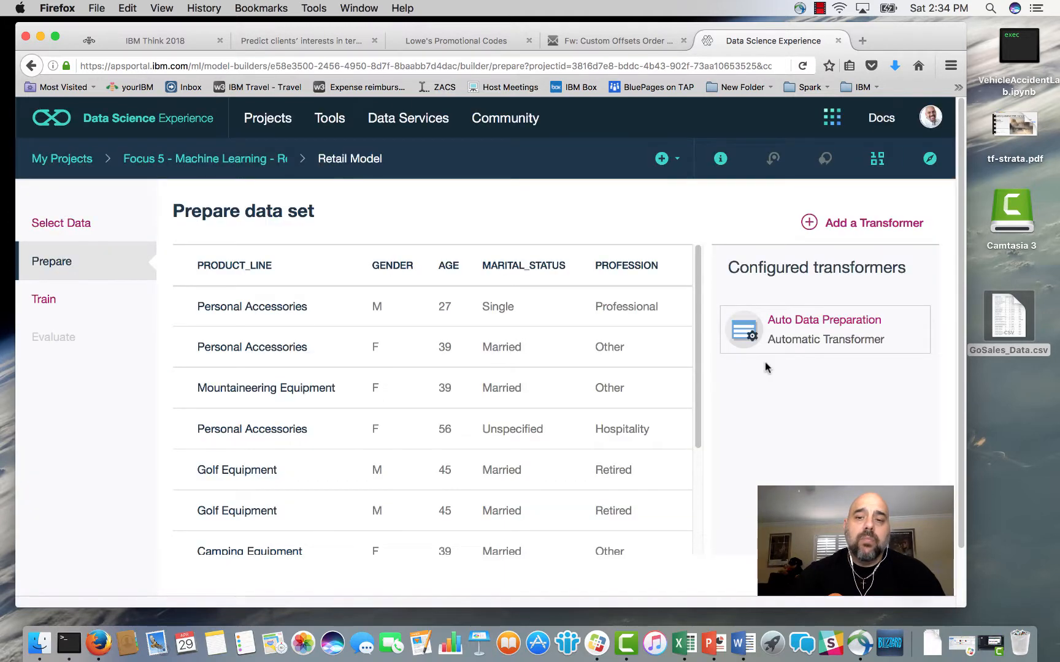
# In the training setup, choose PRODUCT_LINE as the column to predict and set the validation split to 65 train, 20 test, 15 holdout.
pyautogui.click(44, 299)
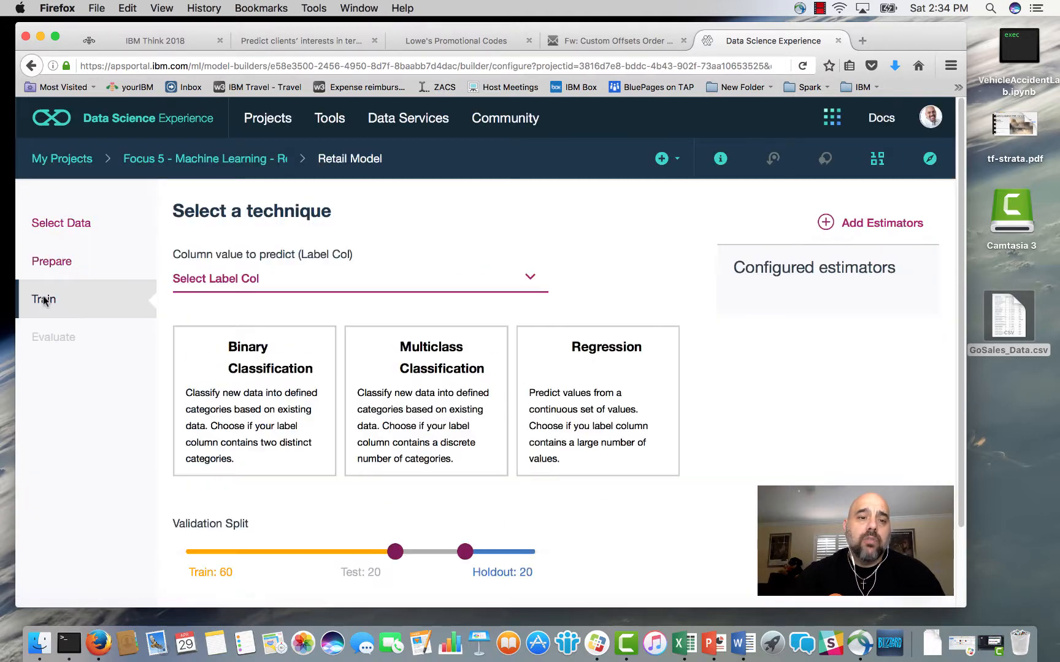
pyautogui.click(390, 288)
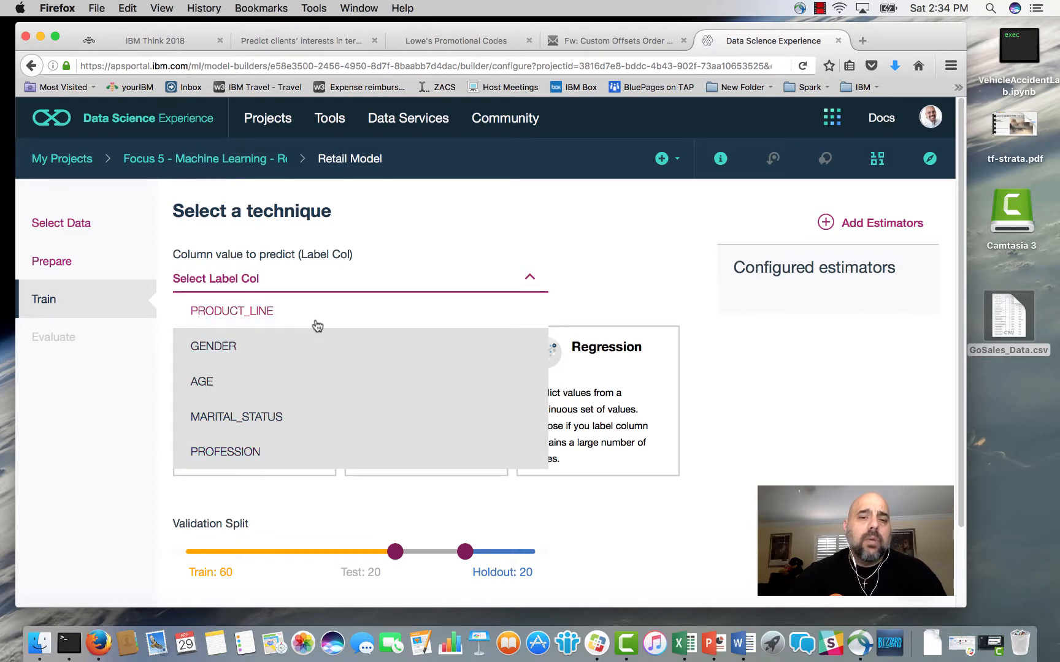
pyautogui.click(243, 314)
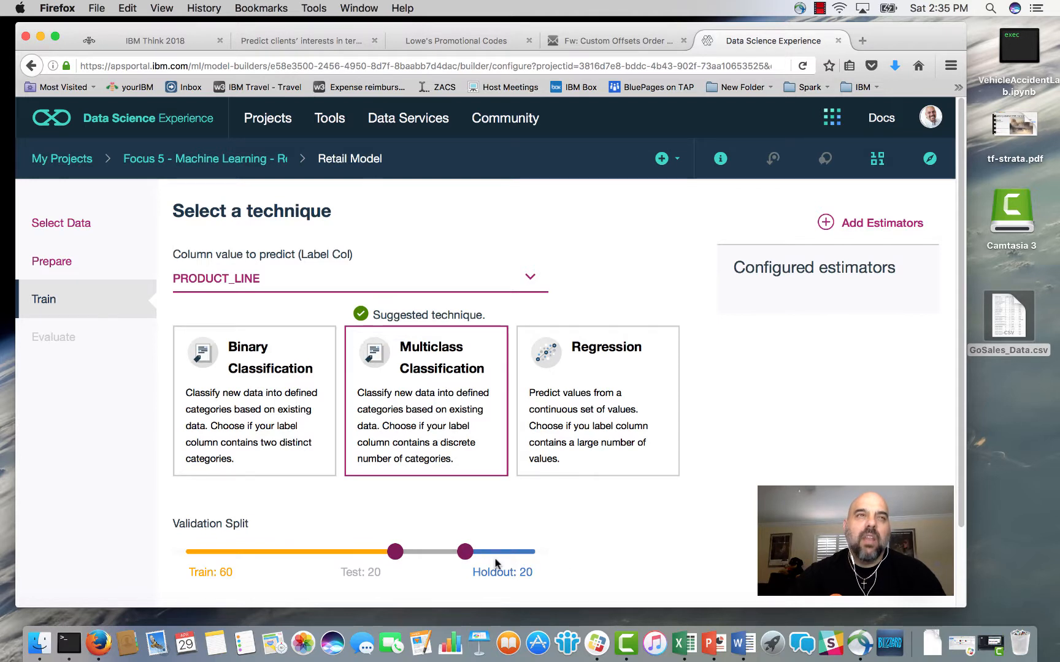
pyautogui.moveTo(395, 555); pyautogui.dragTo(484, 561)
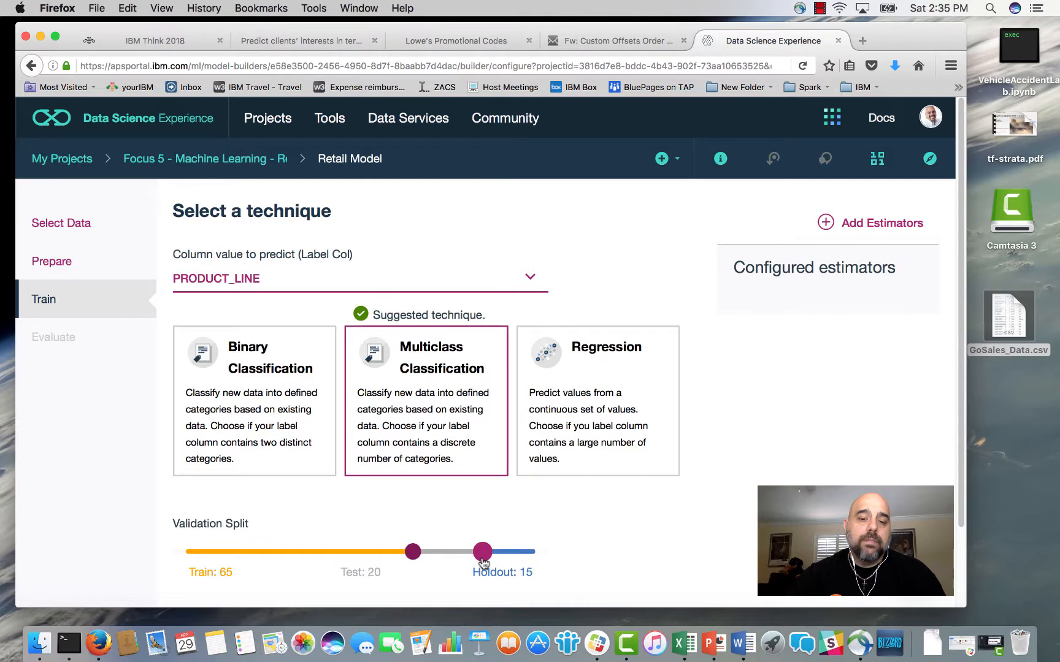
# Add the Random Forest Classifier as estimator and train the model.
pyautogui.scroll(-3, 454, 552)
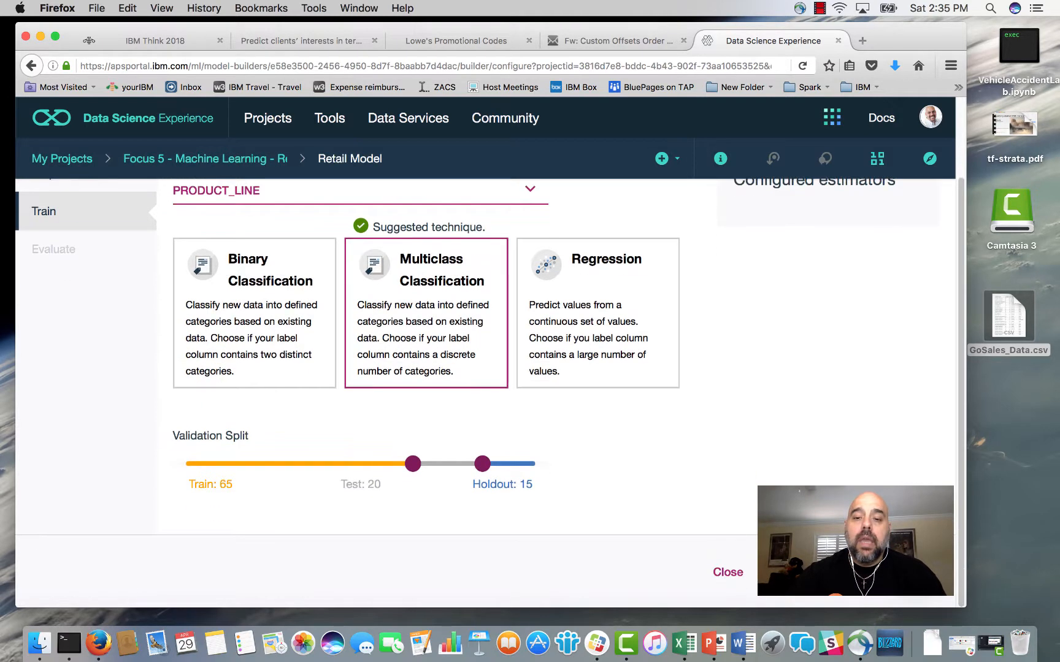
pyautogui.scroll(3, 454, 400)
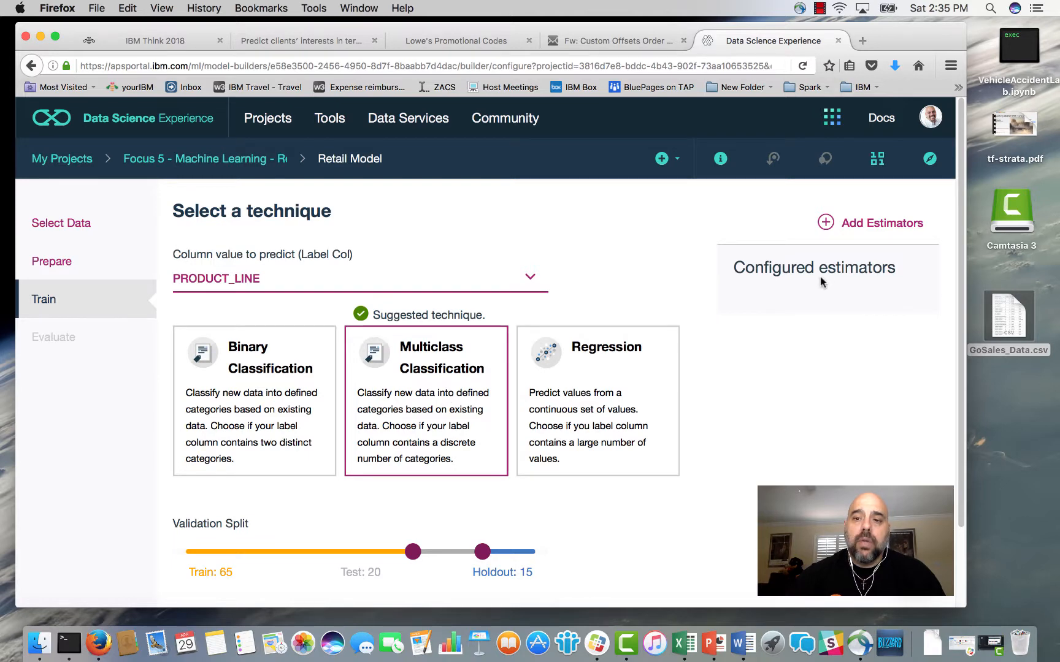
pyautogui.click(831, 225)
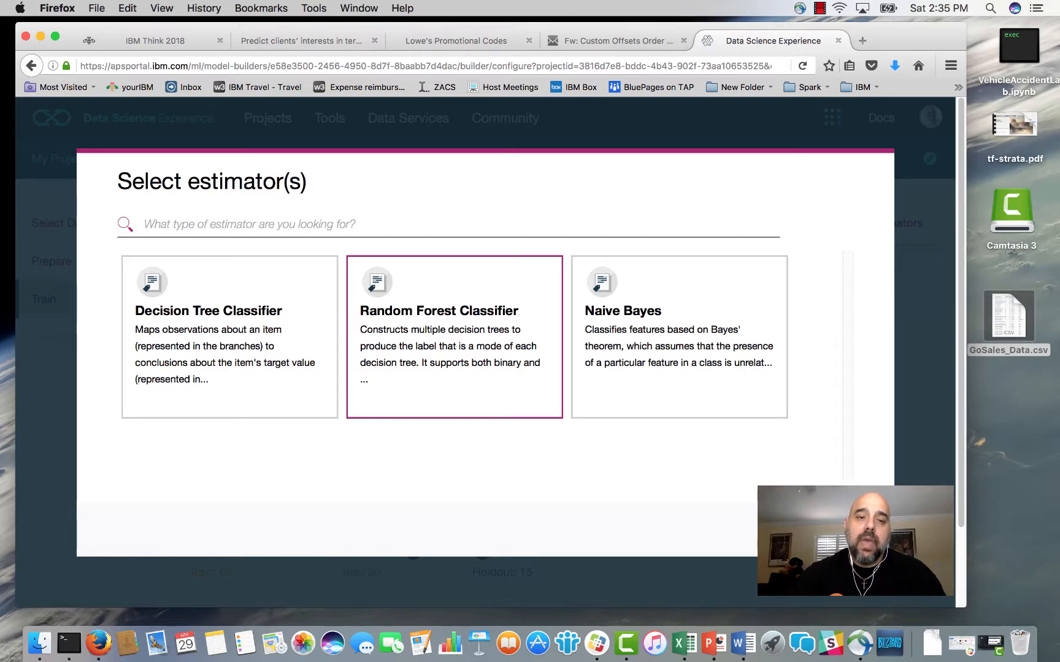
pyautogui.click(848, 530)
pyautogui.scroll(-4, 490, 352)
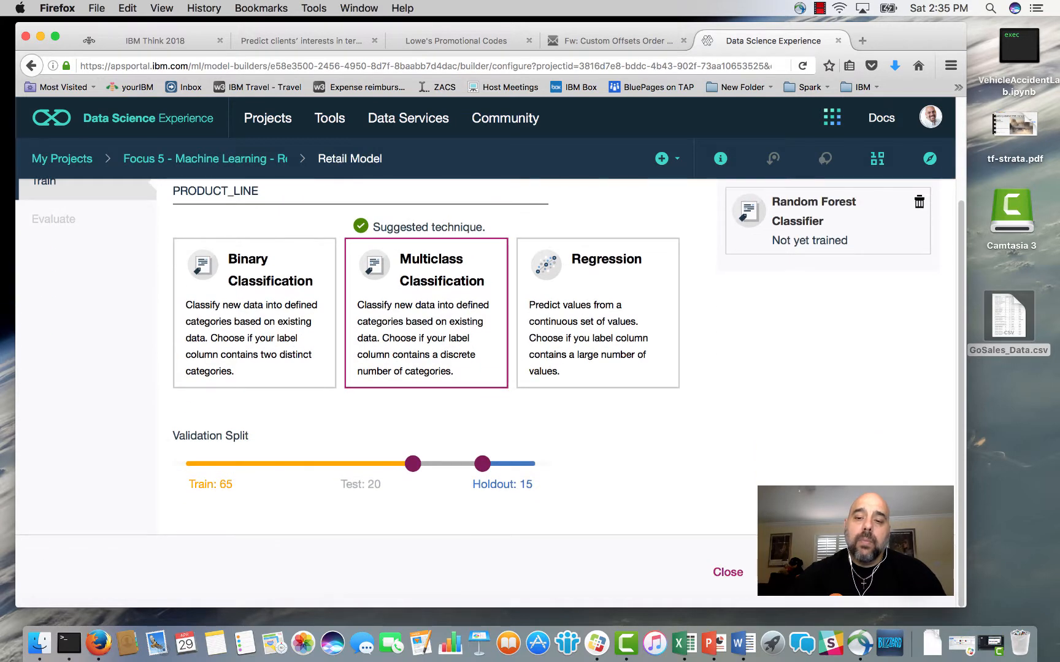
pyautogui.click(847, 572)
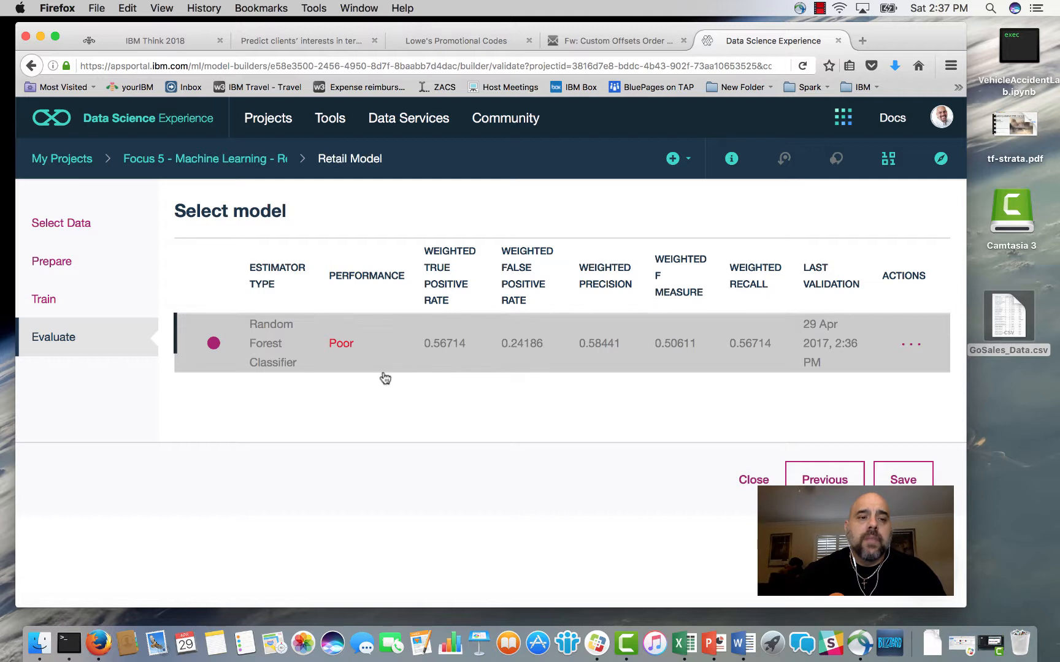
# Save the trained Random Forest Classifier model and confirm the save.
pyautogui.click(902, 480)
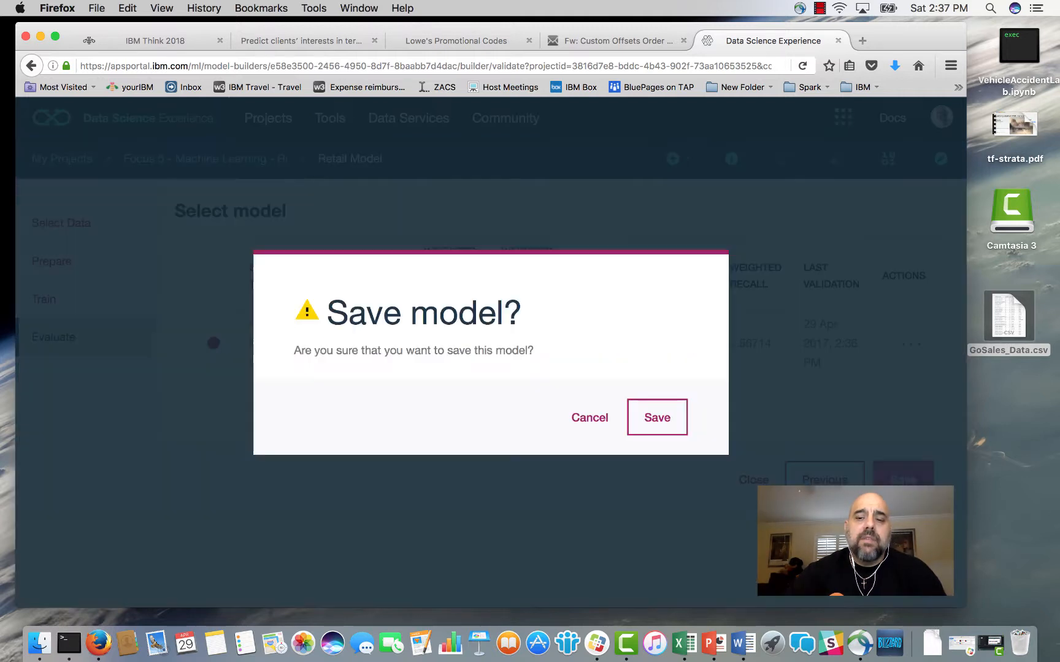
pyautogui.click(683, 419)
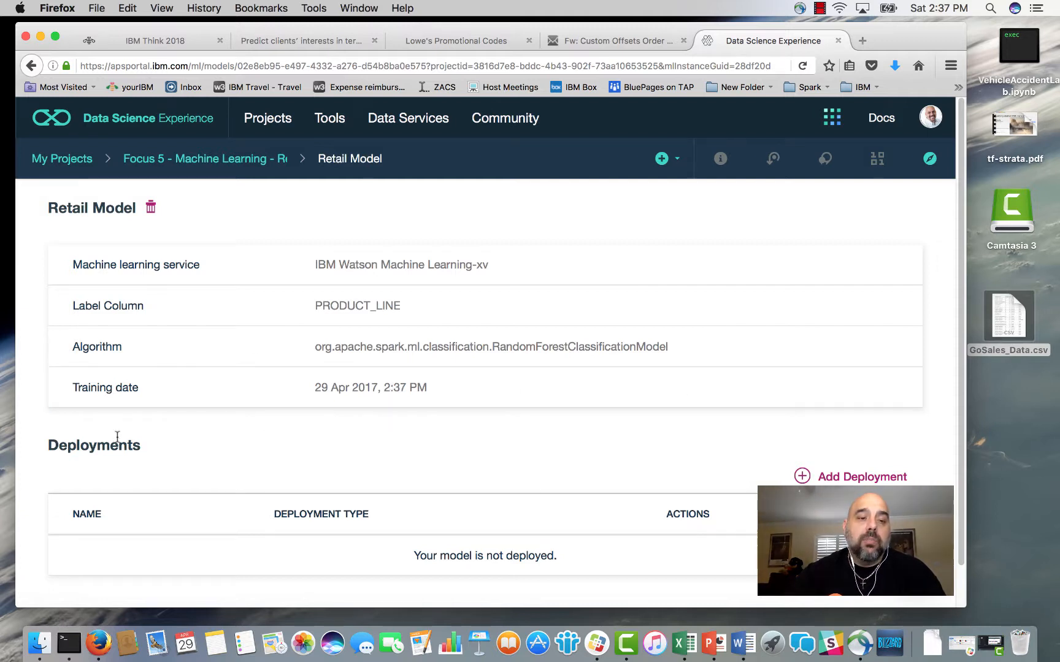
# Add a deployment to the Retail Model, set its type to Online and name it Retail GoSales.
pyautogui.click(803, 477)
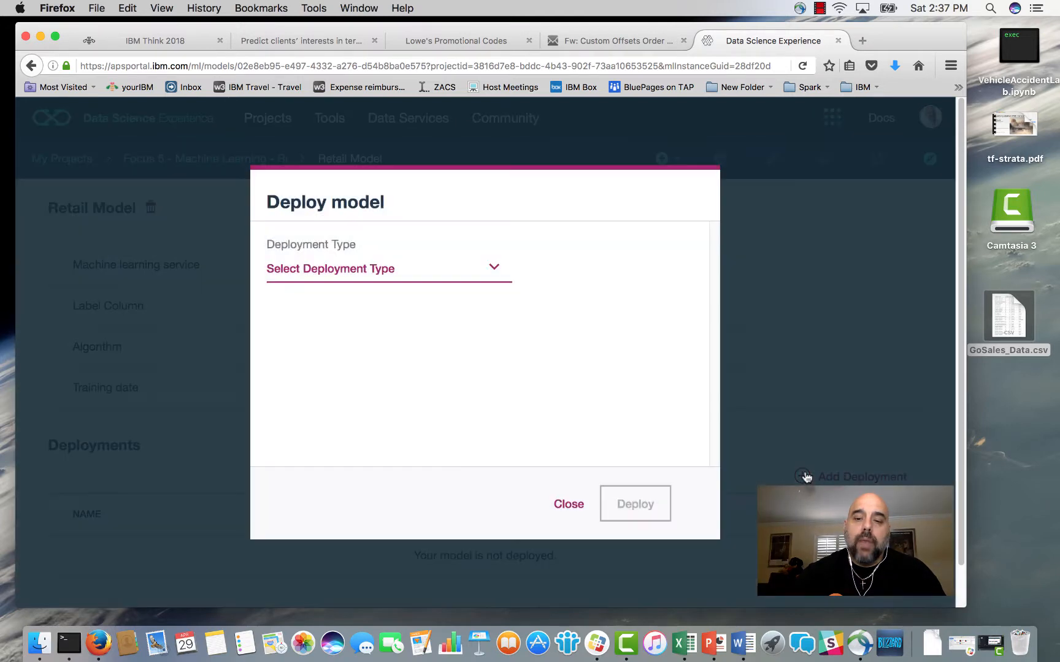
pyautogui.click(494, 268)
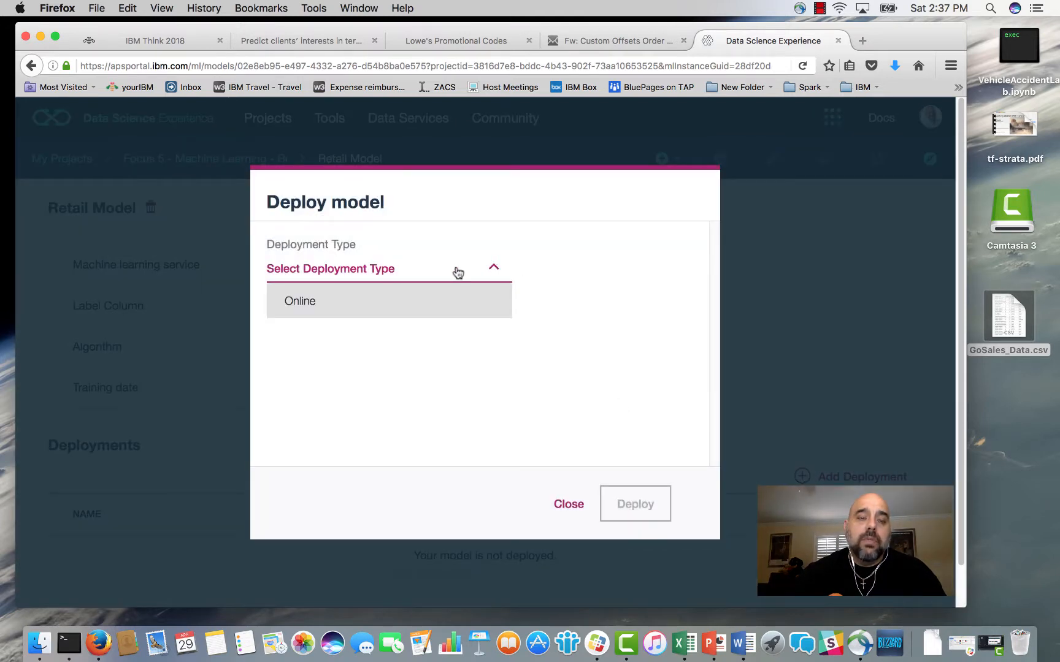
pyautogui.click(365, 301)
pyautogui.click(345, 316)
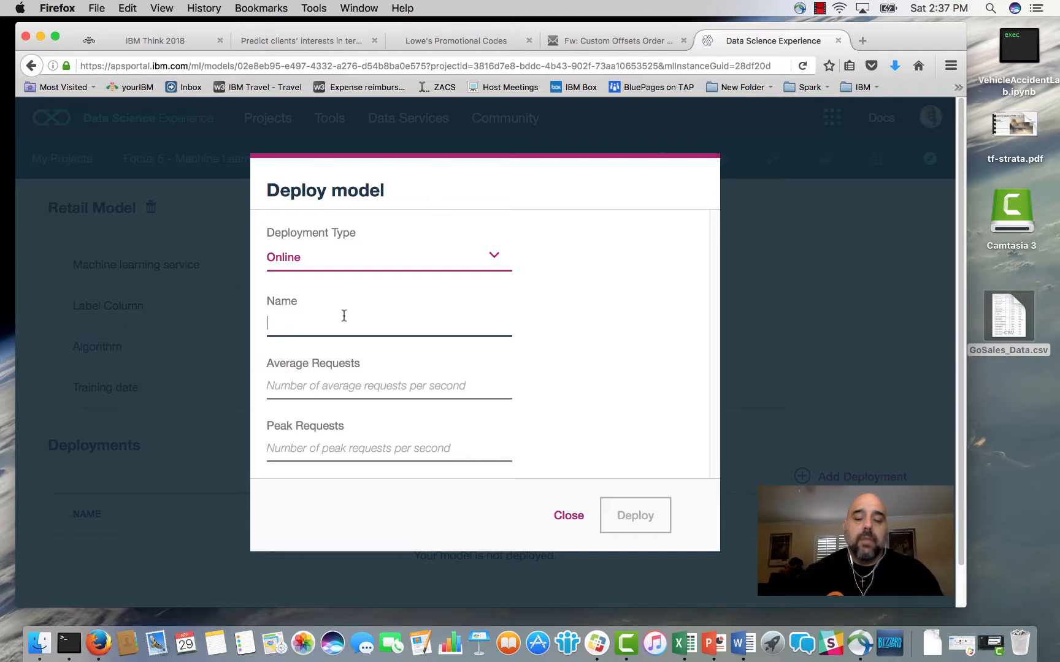
pyautogui.write('Retail ')
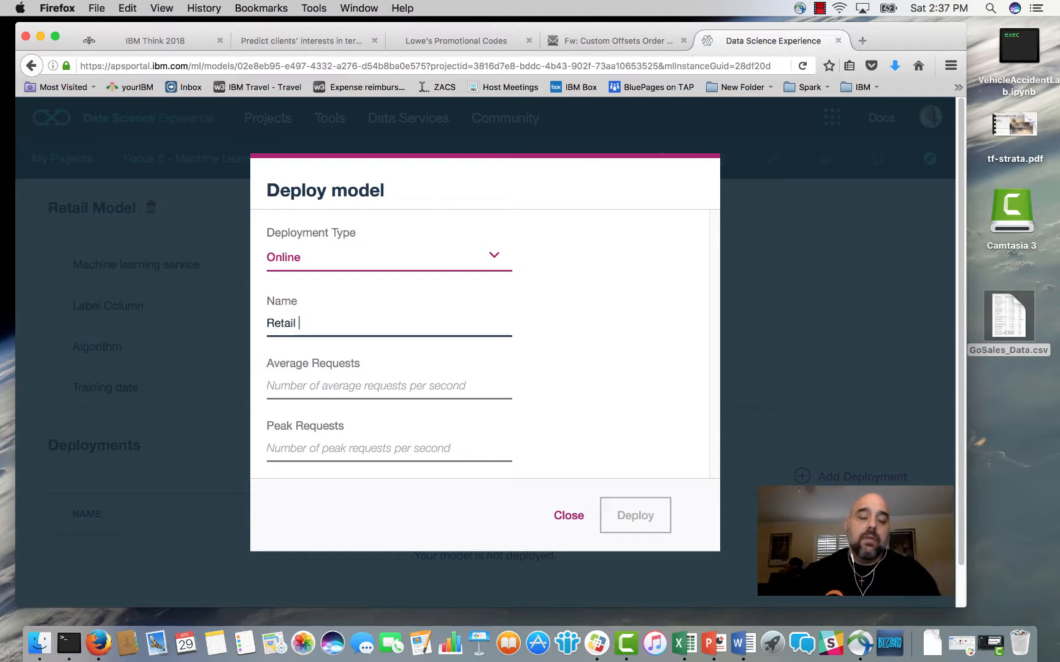
pyautogui.write('Re')
pyautogui.press('BackSpace')
pyautogui.press('BackSpace')
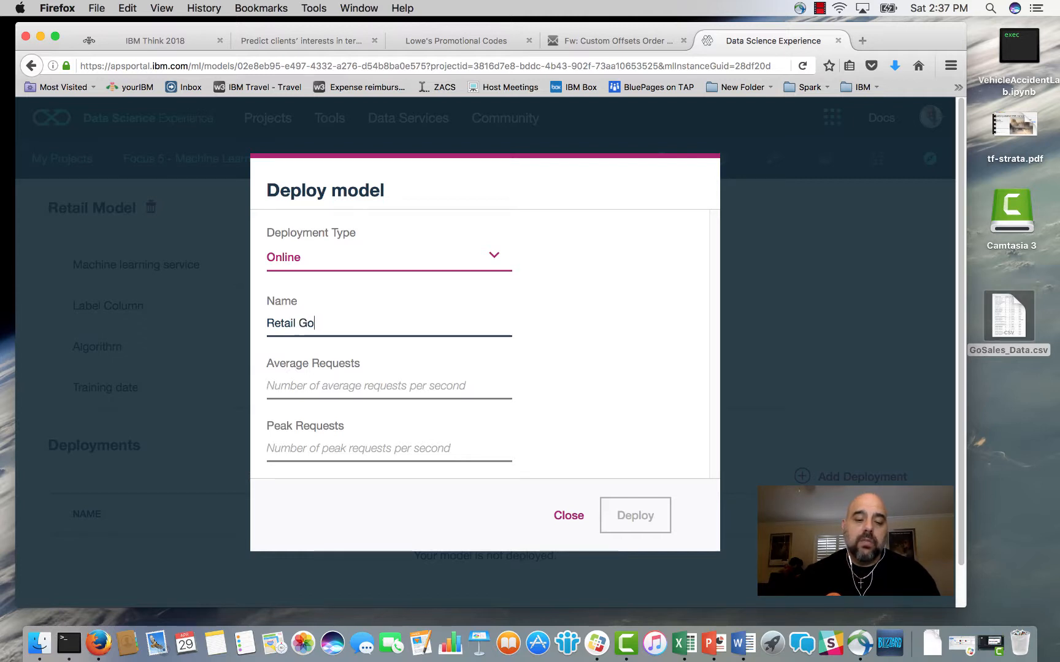
pyautogui.write('Sales')
# Set average requests and peak requests to 1 each and deploy the model.
pyautogui.click(342, 365)
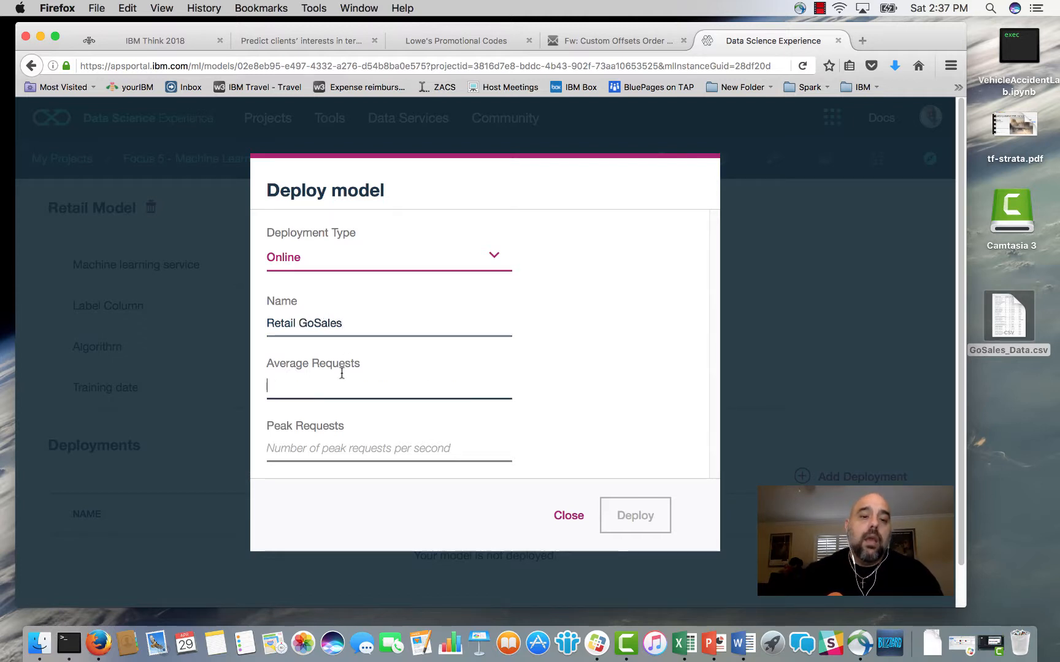
pyautogui.write('1')
pyautogui.click(331, 445)
pyautogui.write('1')
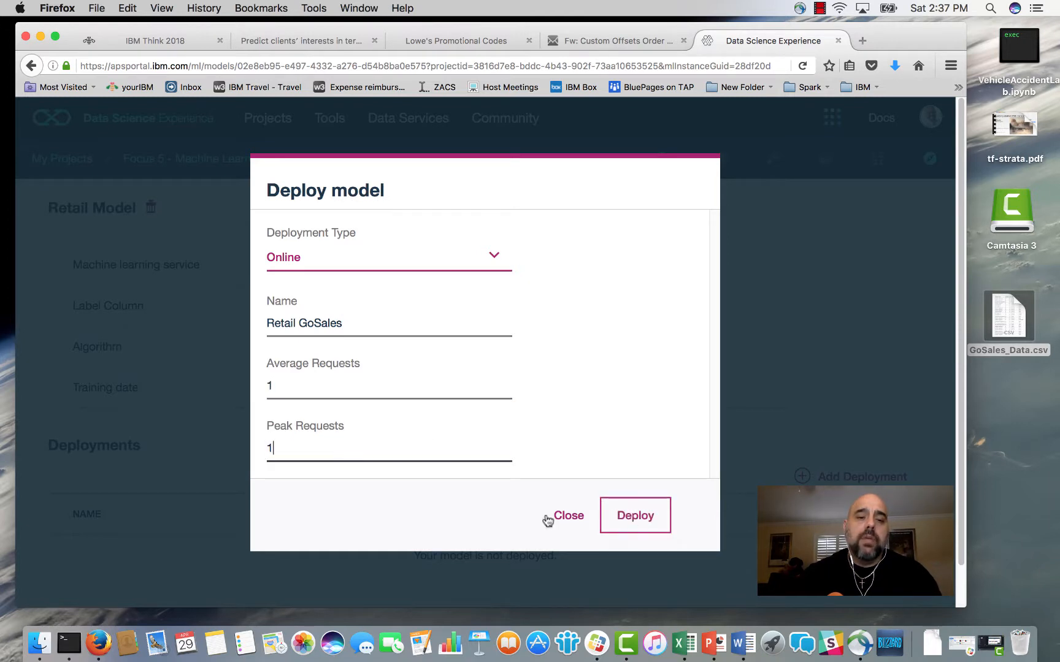
pyautogui.click(630, 515)
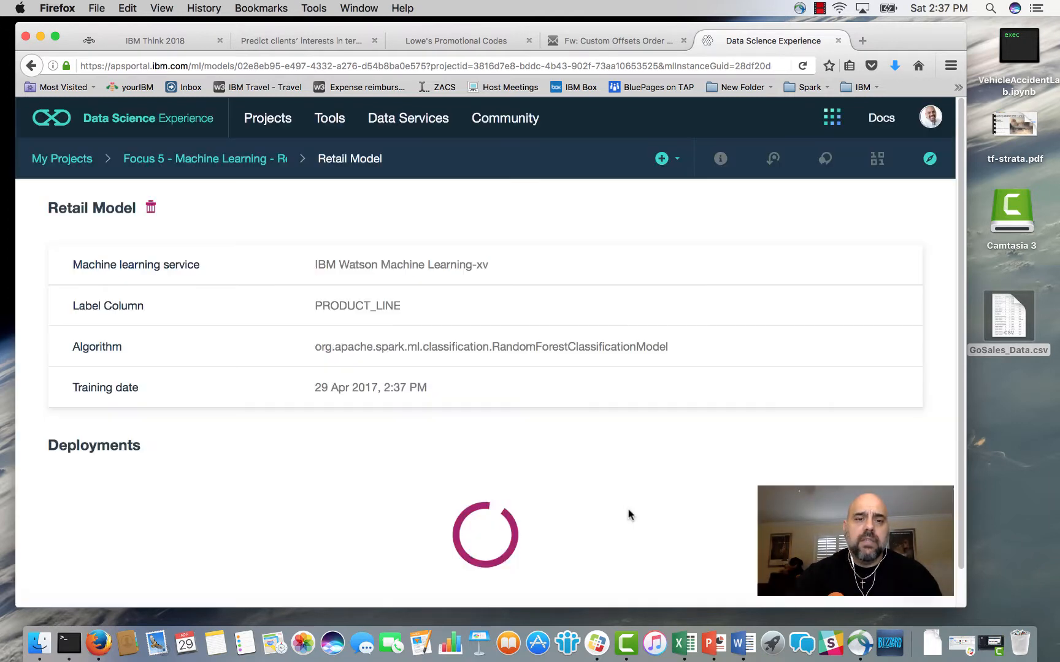
pyautogui.scroll(-2, 770, 455)
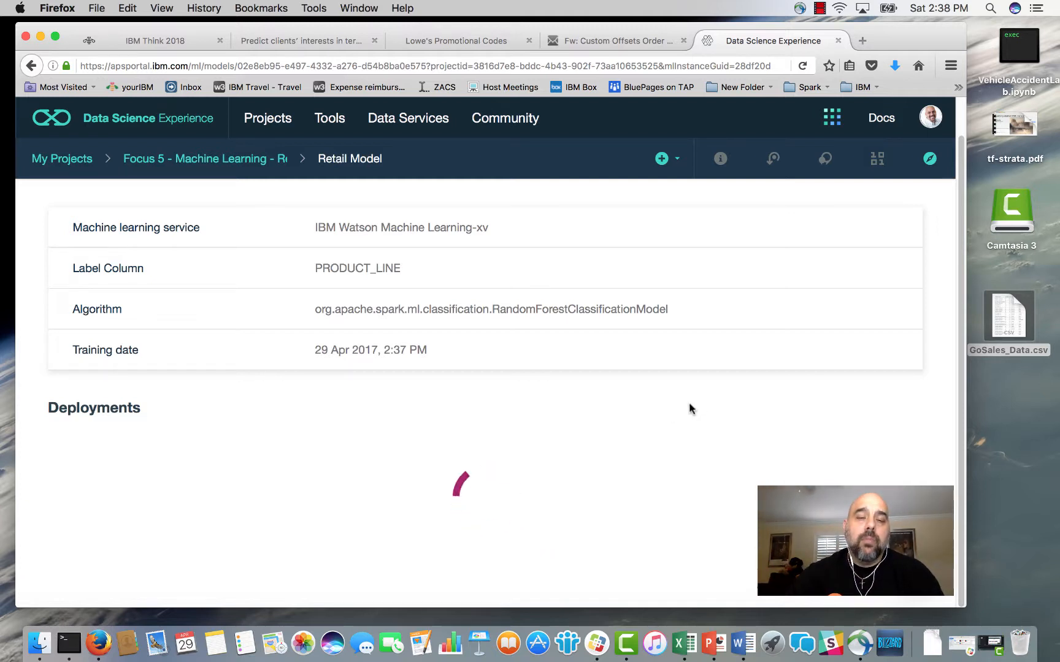
pyautogui.scroll(-1, 726, 397)
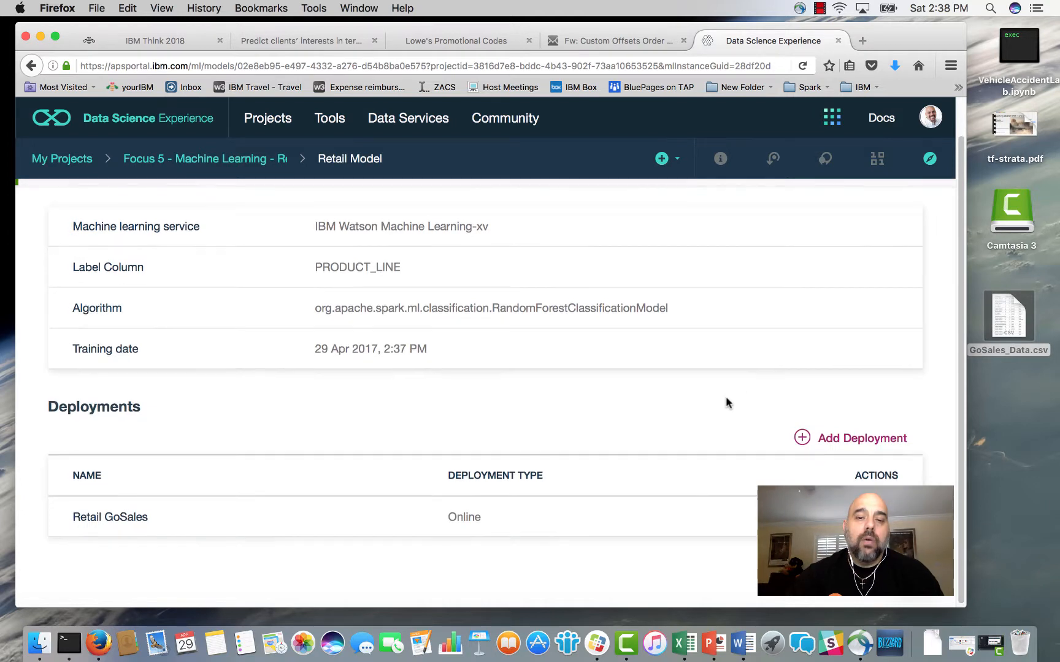
# Open the Retail GoSales deployment and bring up its API test form with the input data.
pyautogui.click(124, 514)
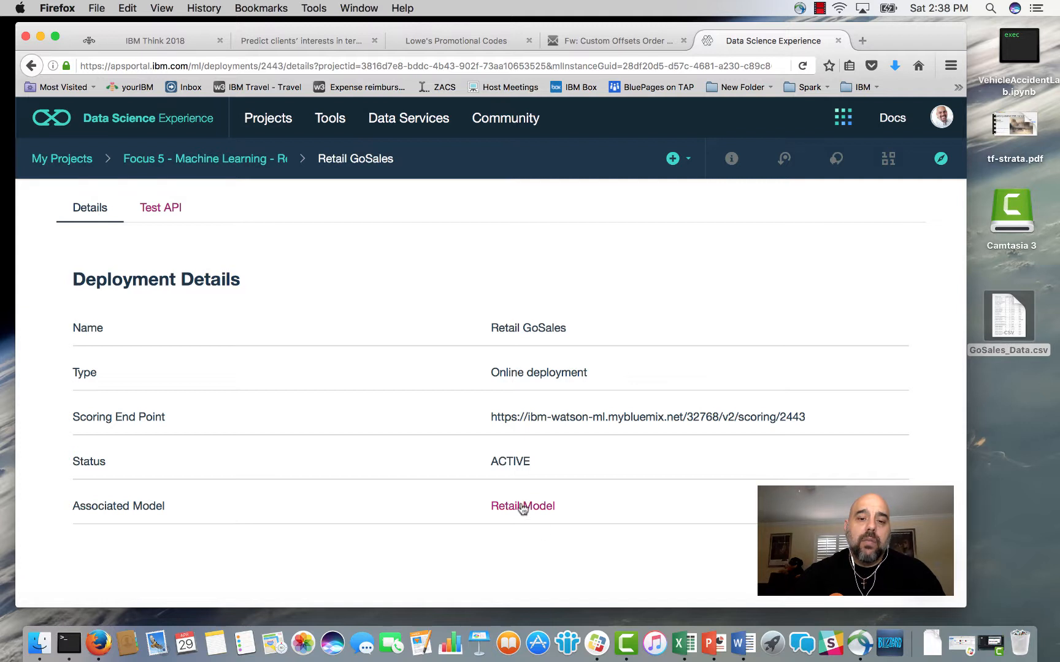
pyautogui.click(142, 208)
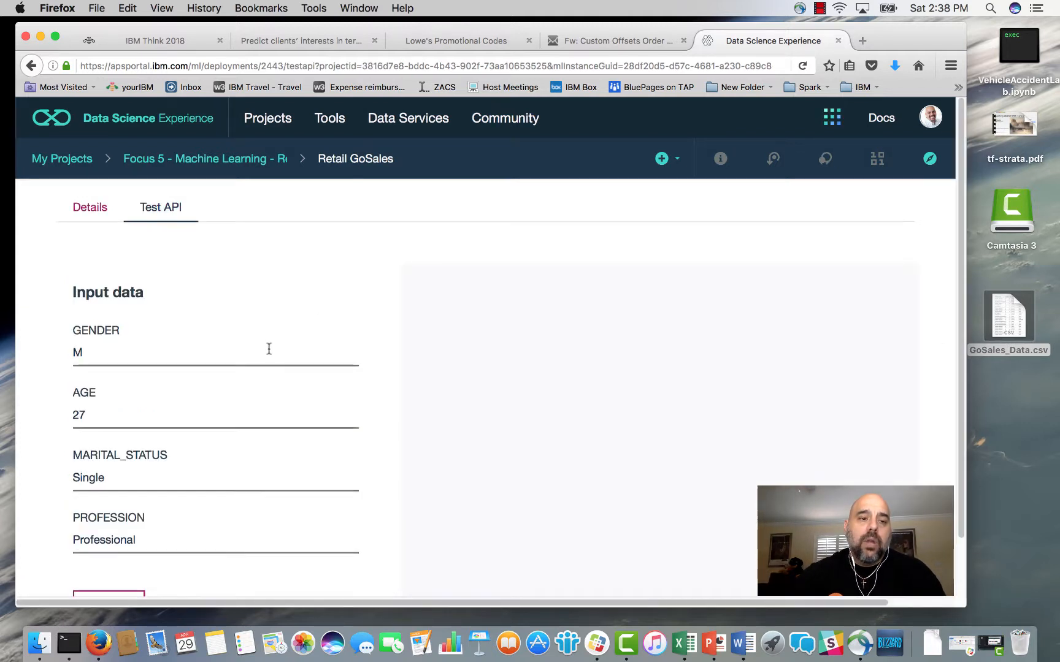
pyautogui.scroll(-2, 269, 348)
pyautogui.scroll(2, 172, 310)
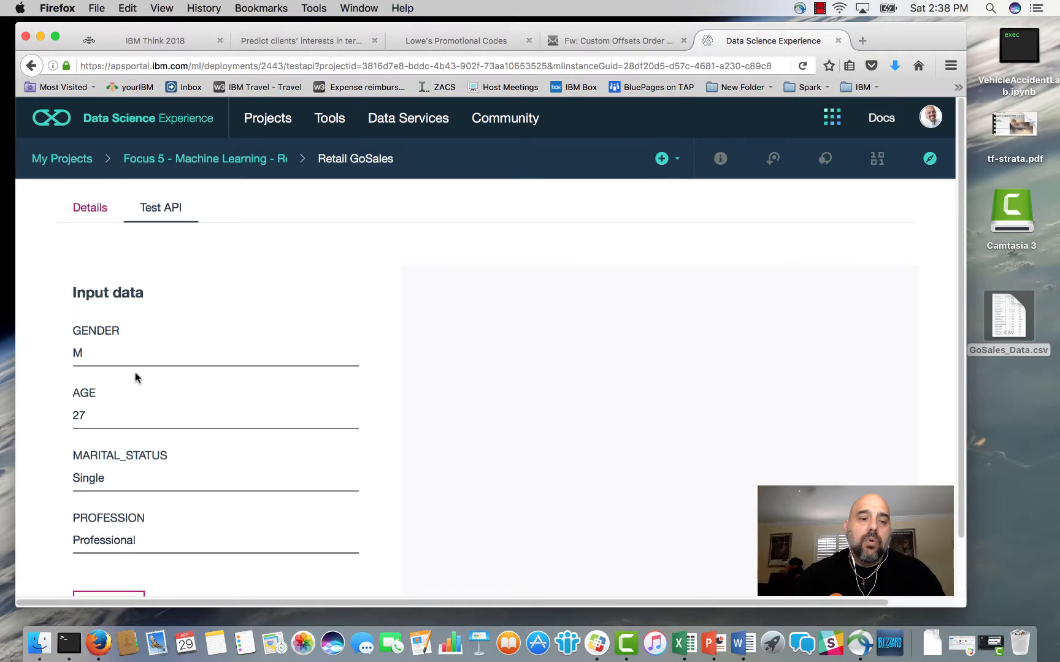
pyautogui.scroll(-2, 138, 405)
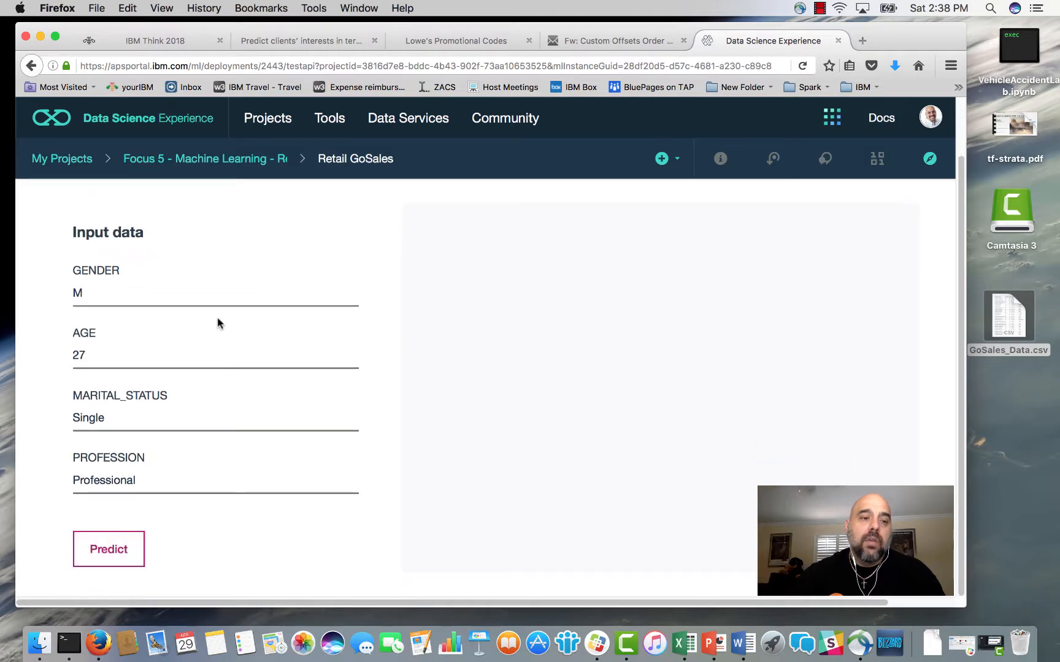
# Set GENDER to F and AGE to 40 in the test input data and run the PRODUCT_LINE prediction.
pyautogui.click(176, 299)
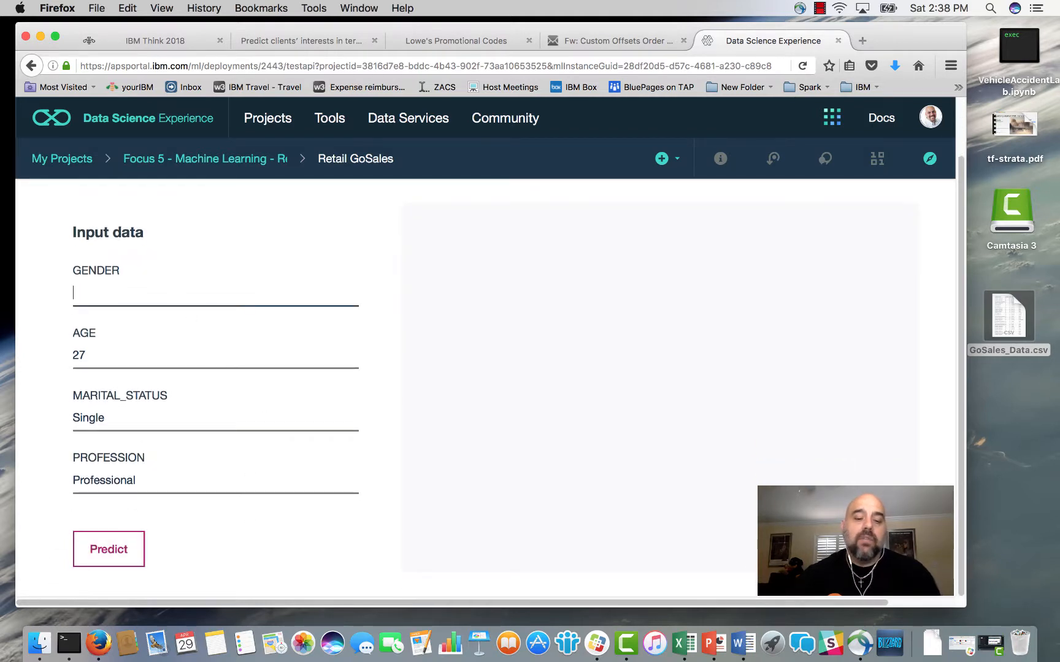
pyautogui.write('F')
pyautogui.doubleClick(177, 357)
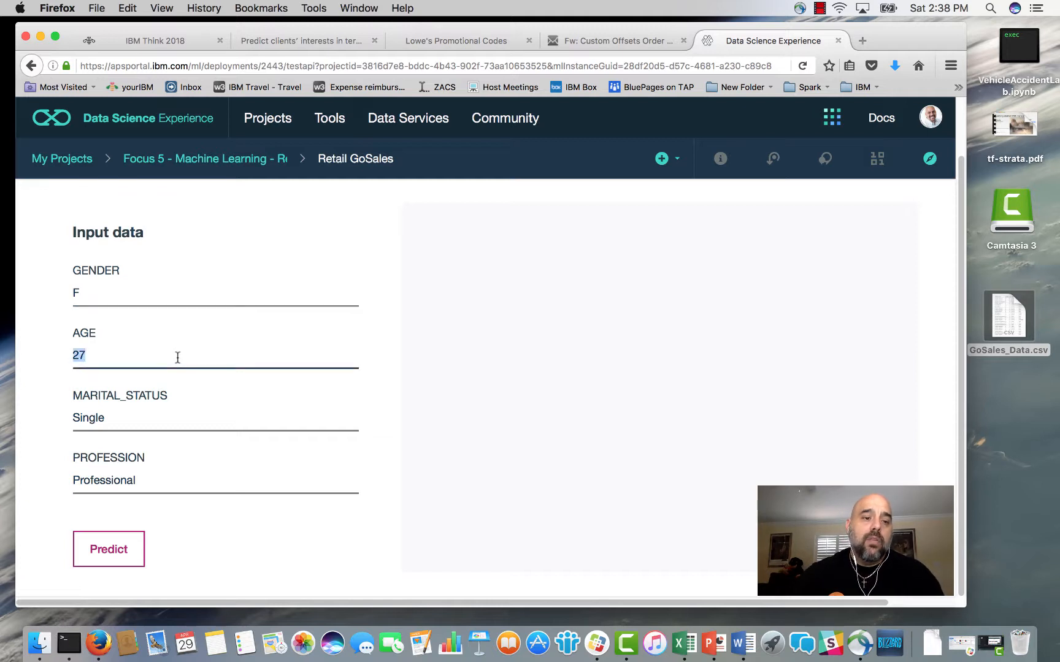
pyautogui.write('40')
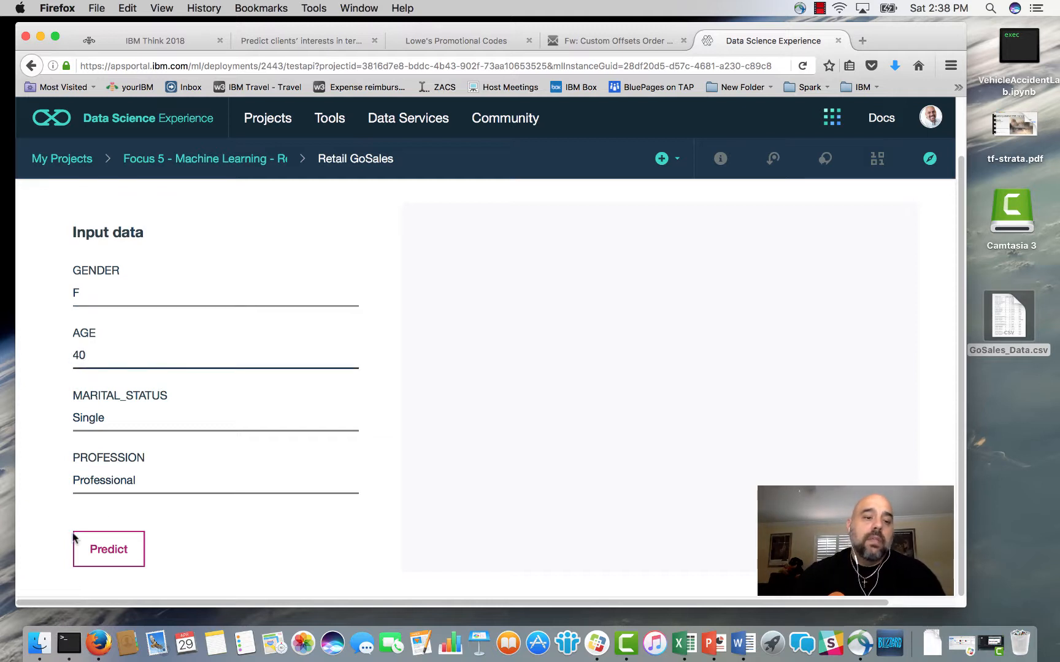
pyautogui.click(122, 427)
pyautogui.click(118, 556)
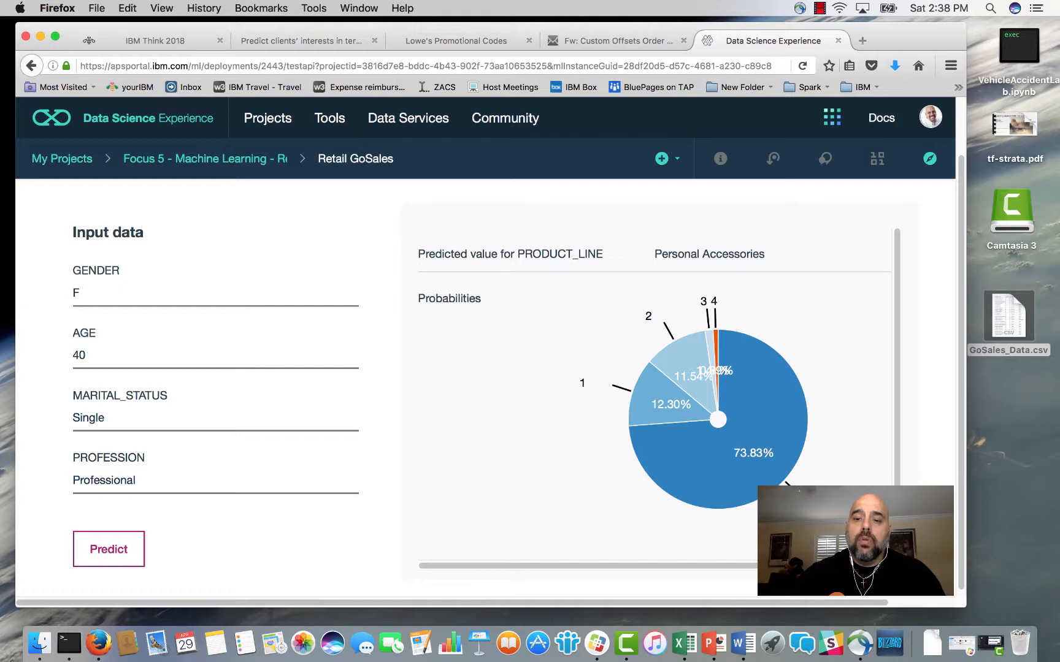
pyautogui.scroll(-1, 721, 509)
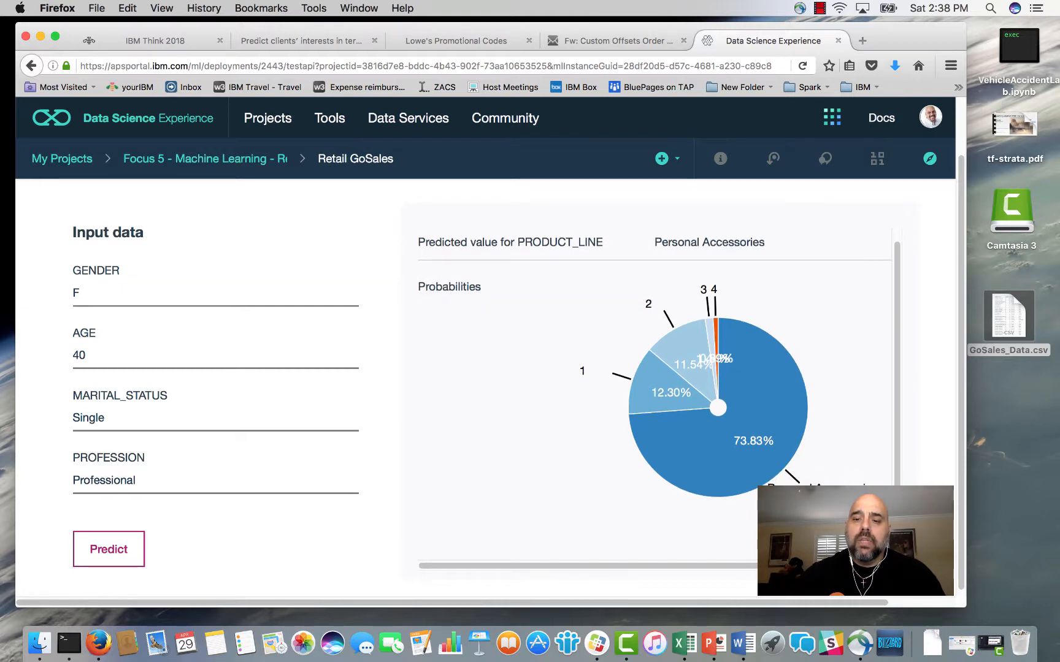
pyautogui.scroll(1, 629, 500)
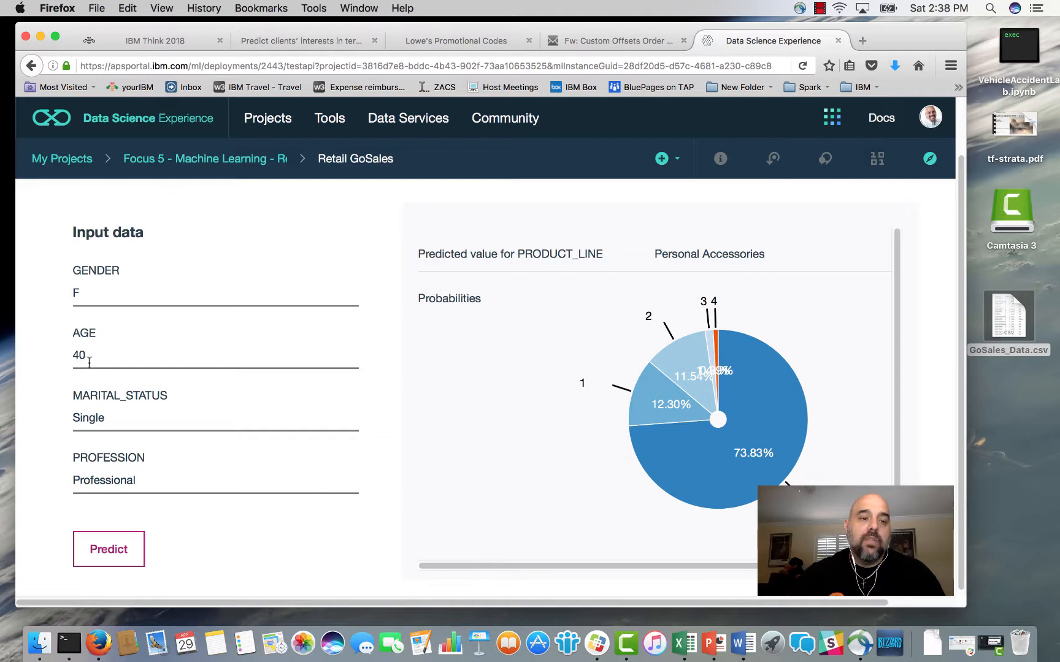
# Change MARITAL_STATUS to Married in the test input data and rerun the prediction.
pyautogui.click(102, 416)
pyautogui.moveTo(113, 418); pyautogui.dragTo(40, 409)
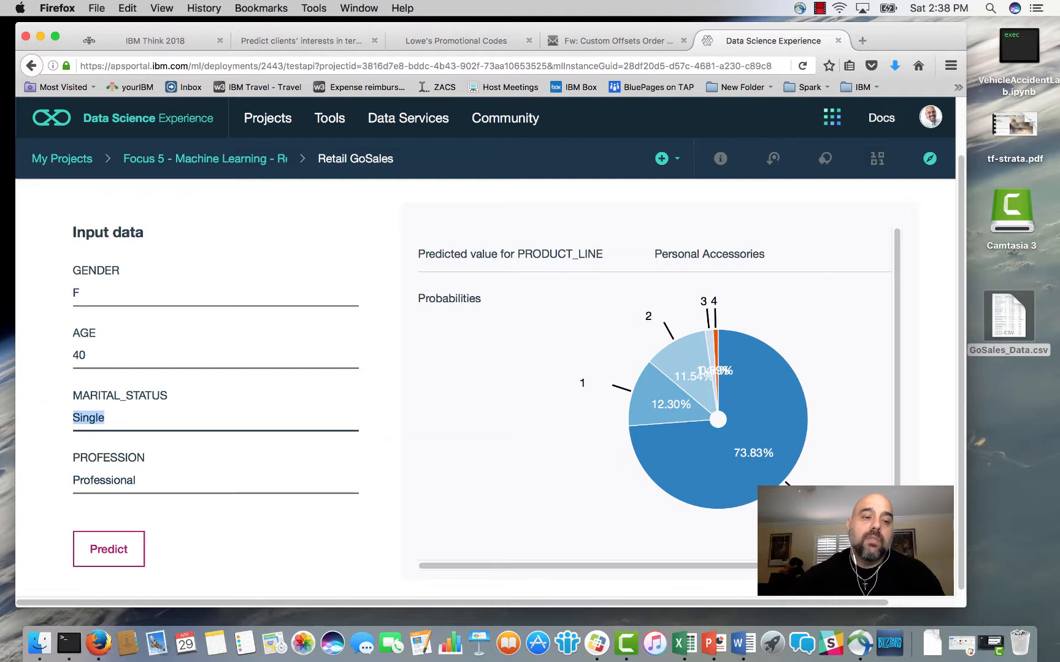
pyautogui.write('Married')
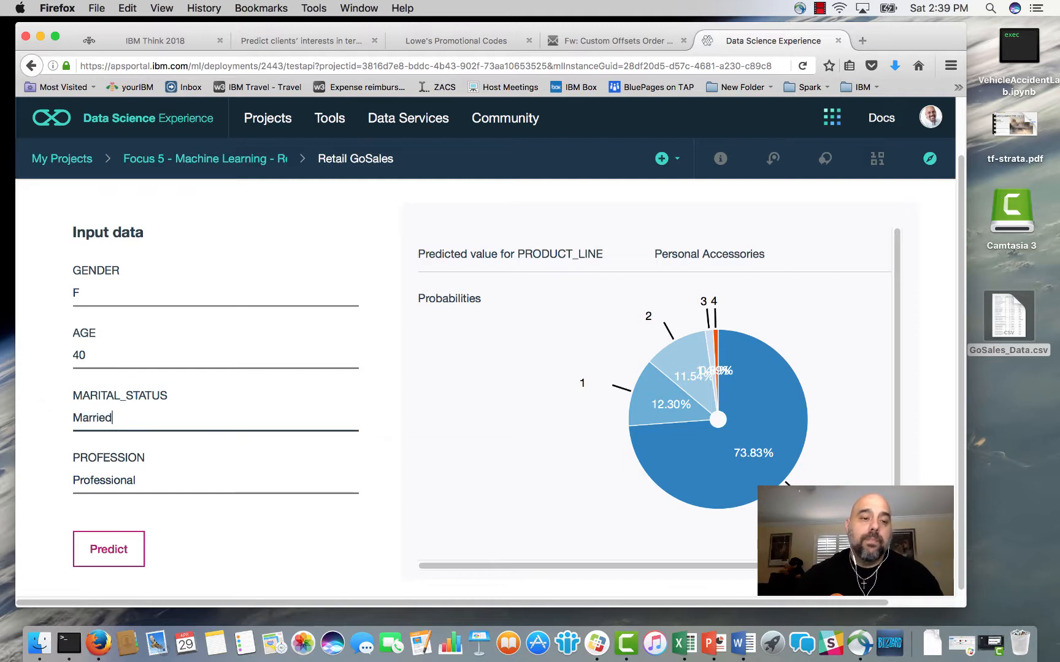
pyautogui.click(121, 551)
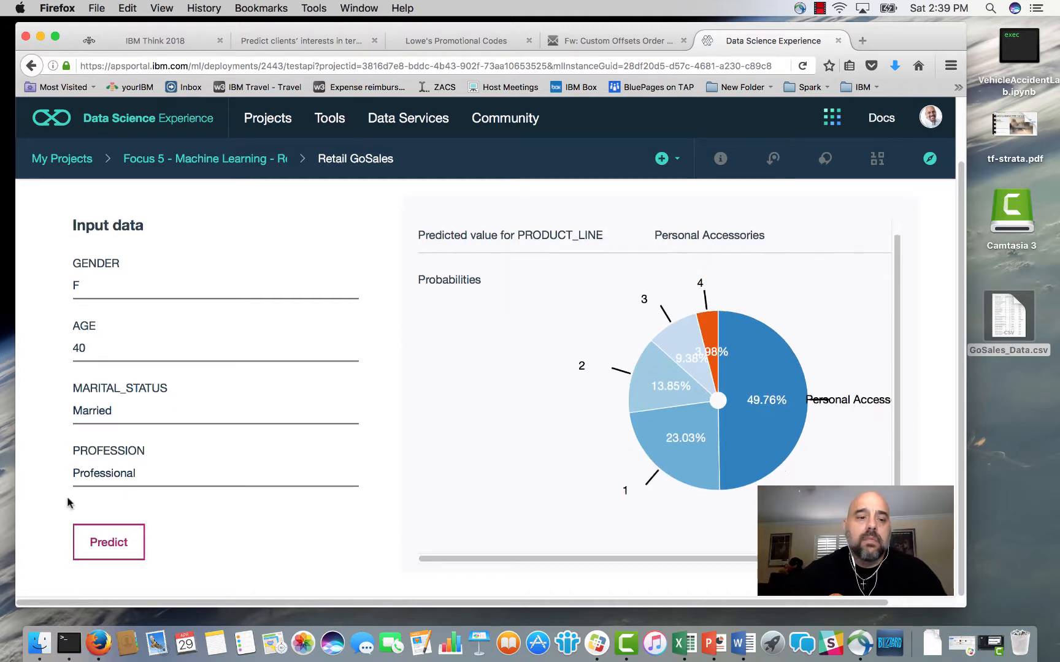
pyautogui.scroll(2, 192, 496)
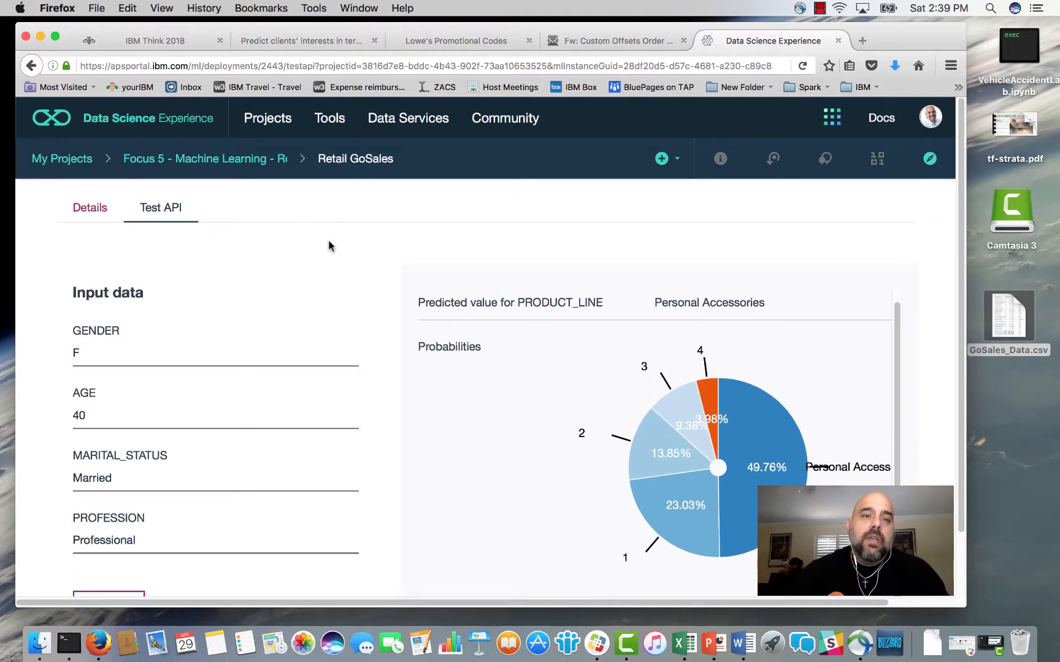
pyautogui.scroll(-2, 406, 303)
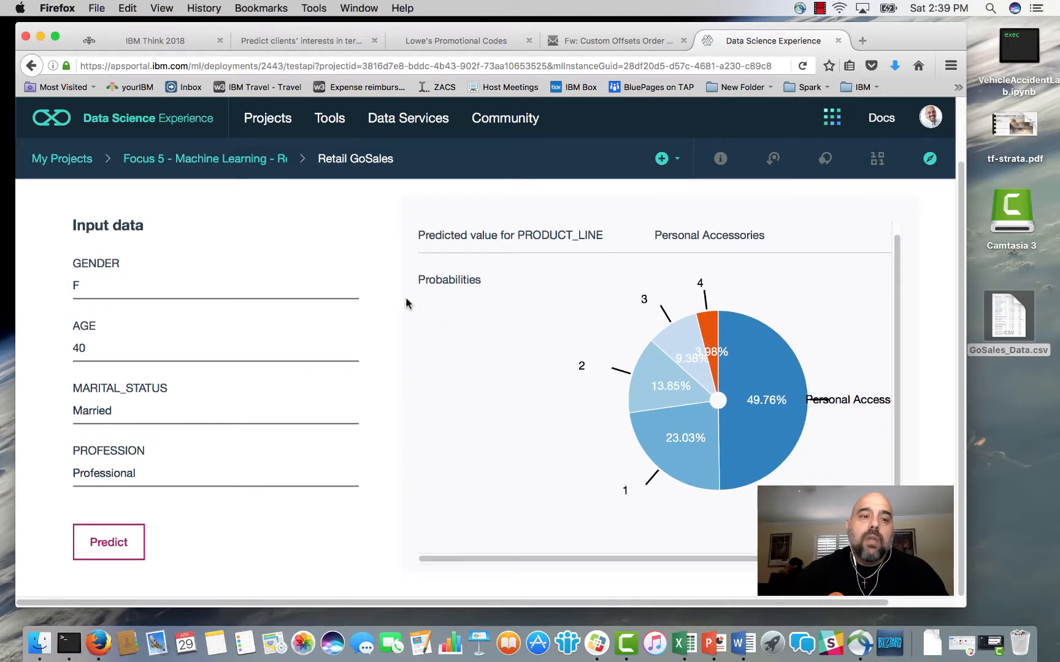
# Switch to the terra firma product line prediction app and generate predictions for the 36-year-old single male customer in Sales.
pyautogui.click(327, 41)
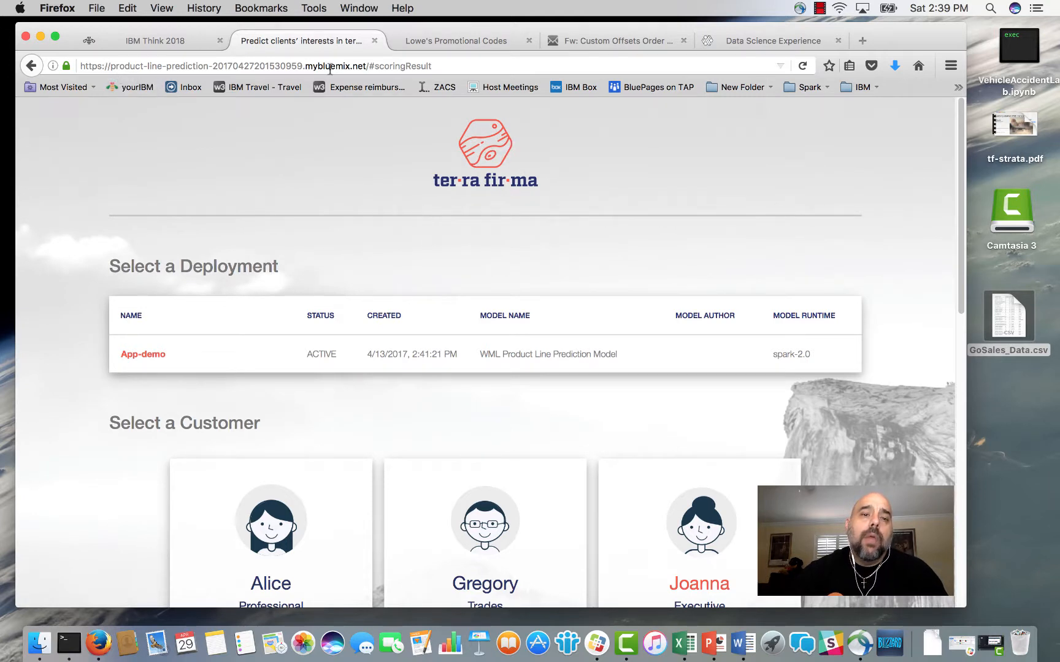
pyautogui.scroll(-5, 317, 260)
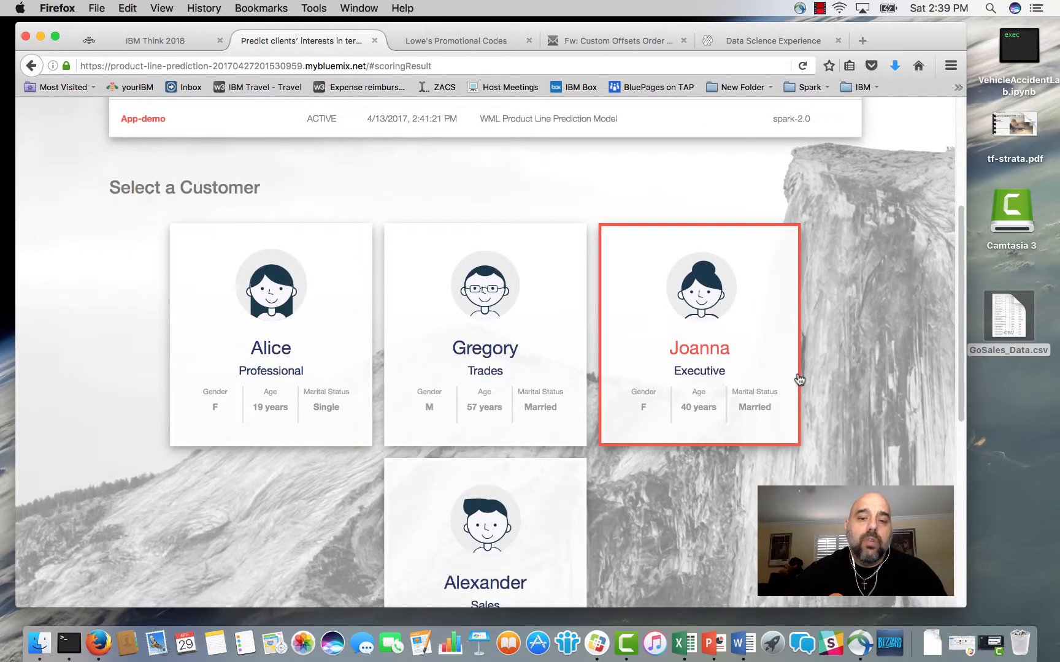
pyautogui.scroll(-3, 712, 373)
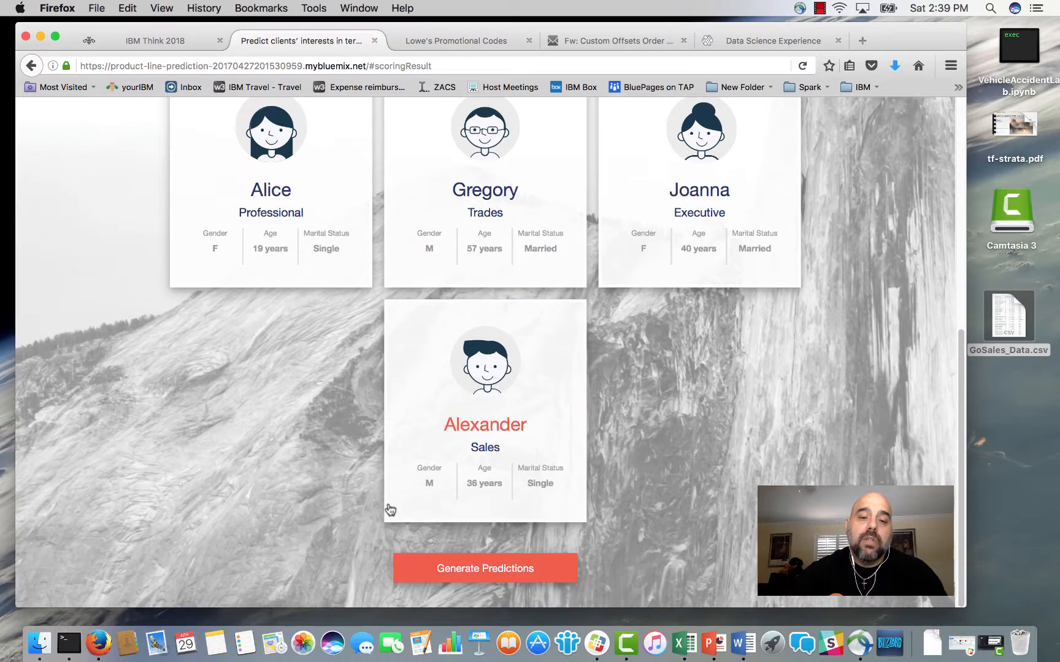
pyautogui.click(494, 570)
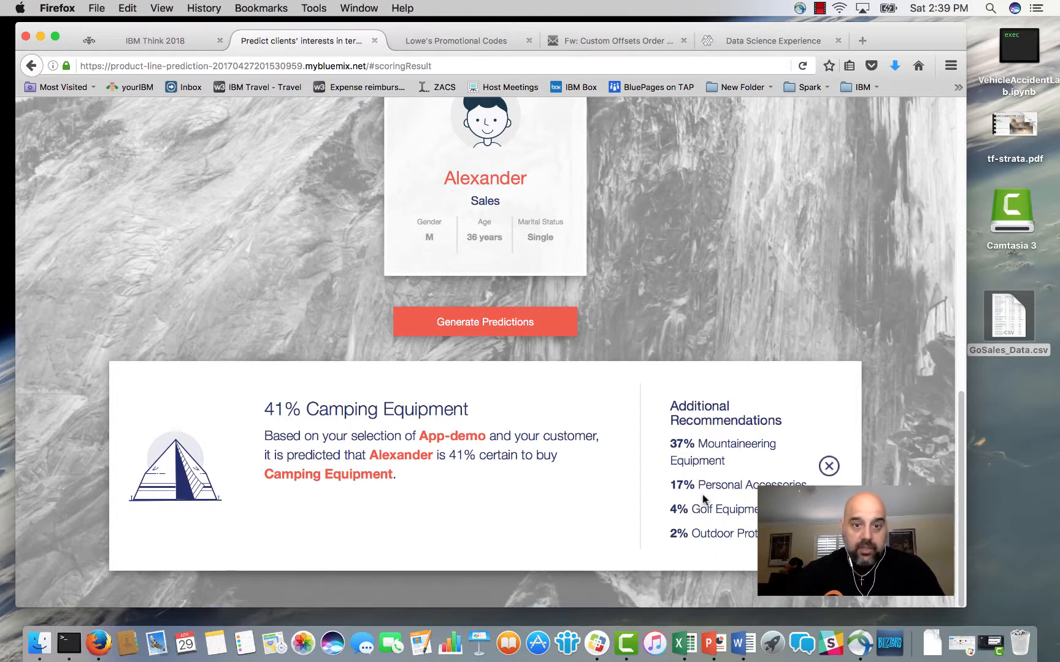
pyautogui.scroll(10, 703, 495)
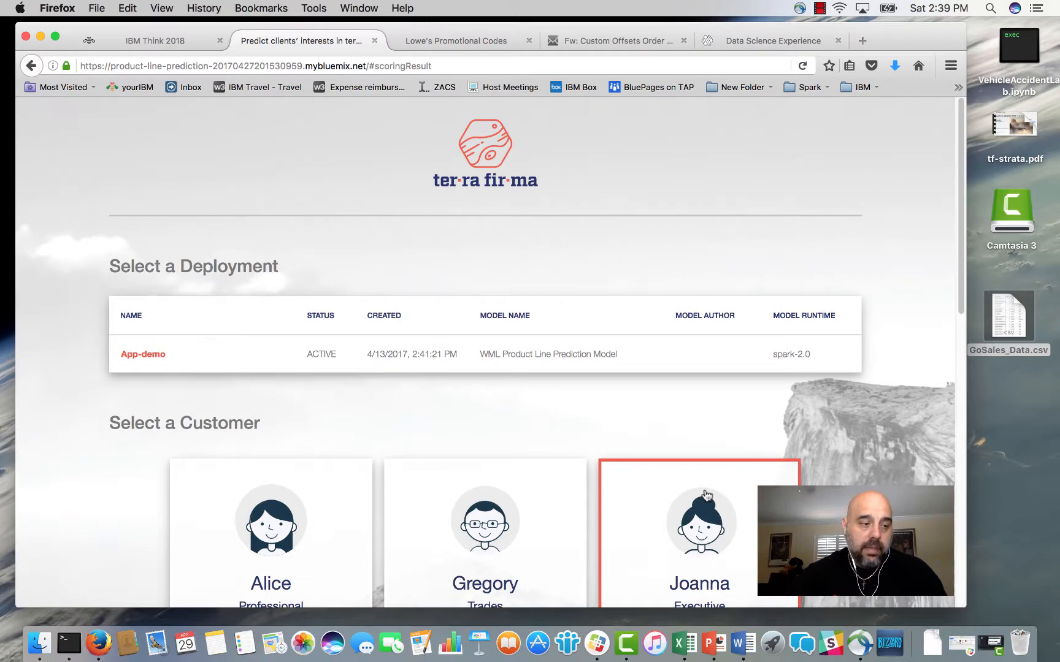